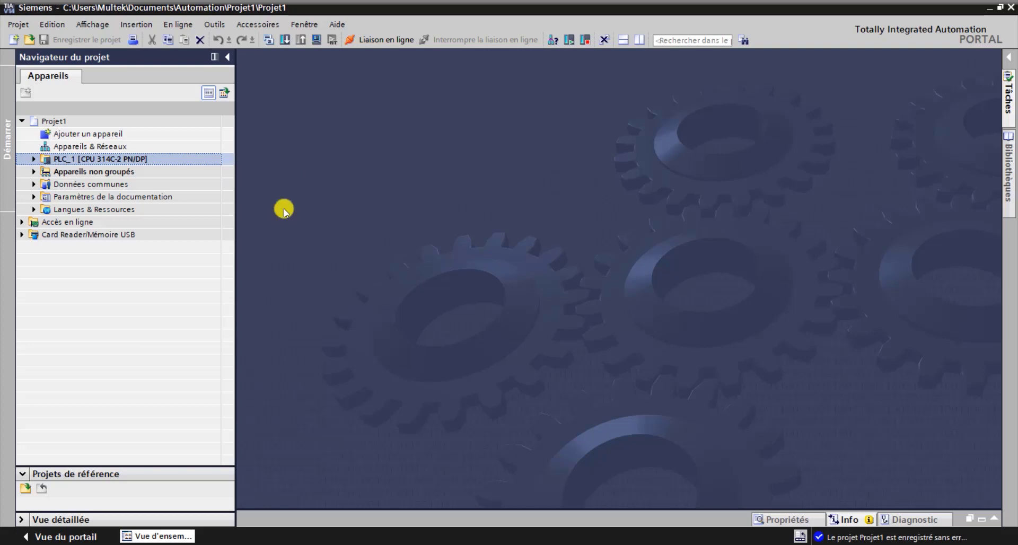
# Open the Main [OB1] program block of PLC_1
pyautogui.click(34, 161)
pyautogui.click(46, 197)
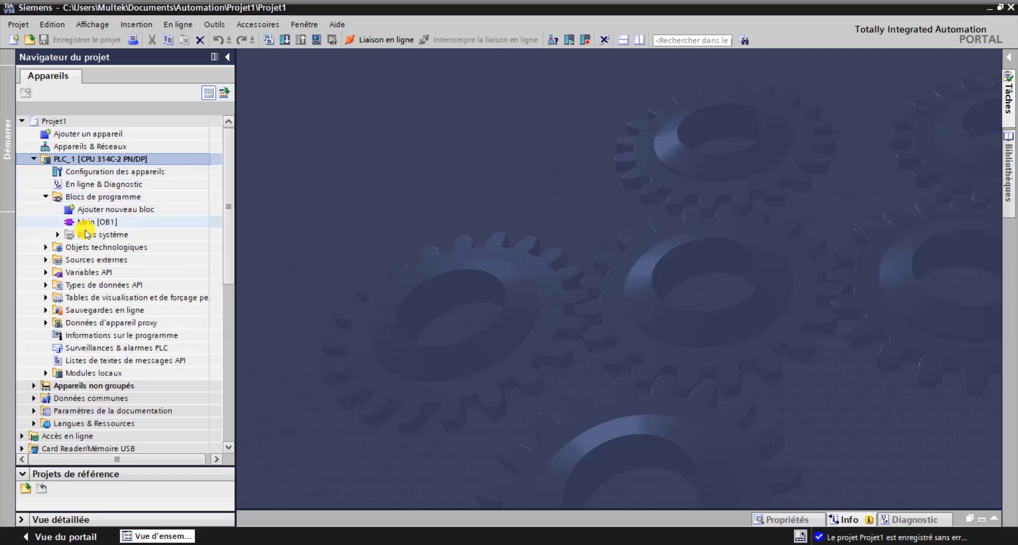
pyautogui.click(85, 223)
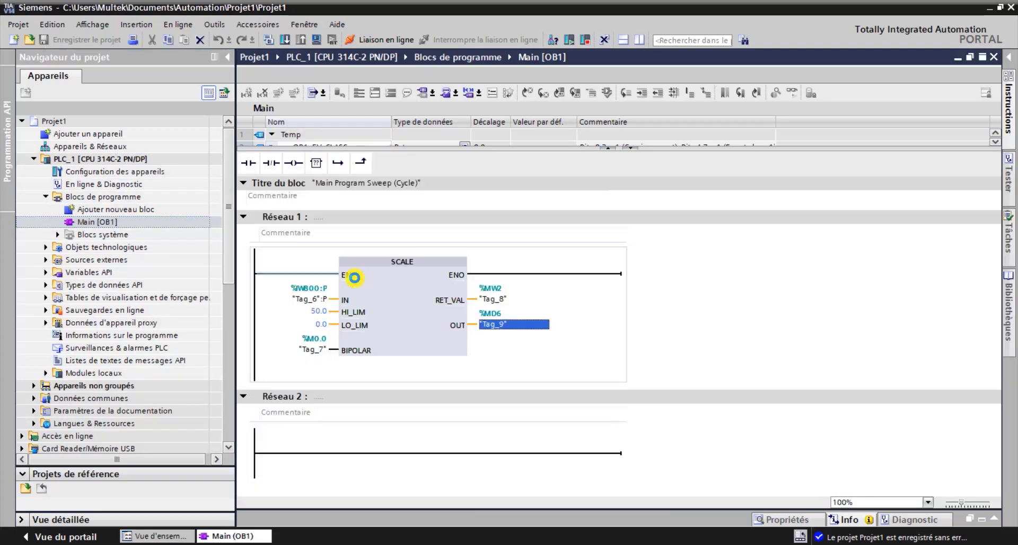
pyautogui.click(354, 277)
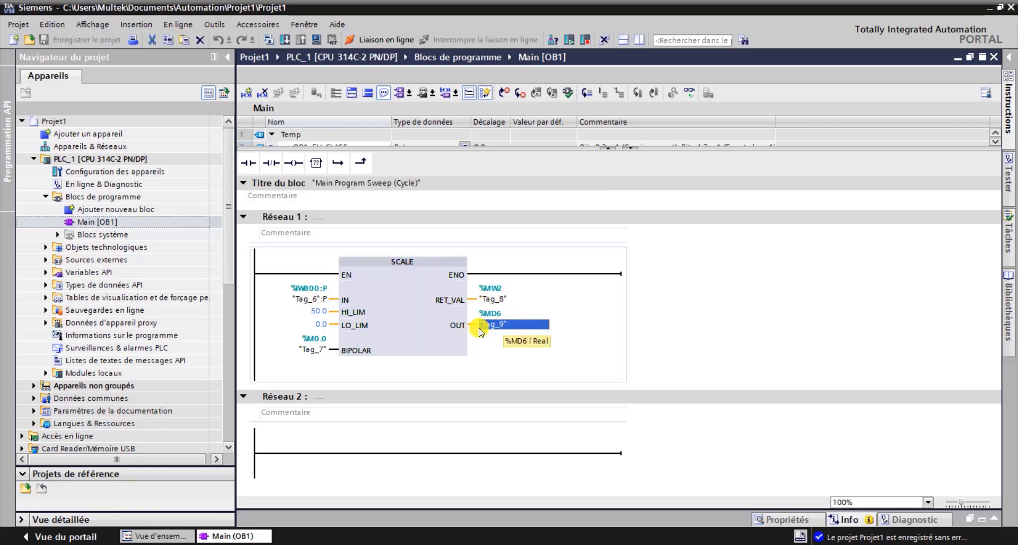
# Rename the variable at the SCALE block's OUT output to "cp de temp"
pyautogui.rightClick(498, 327)
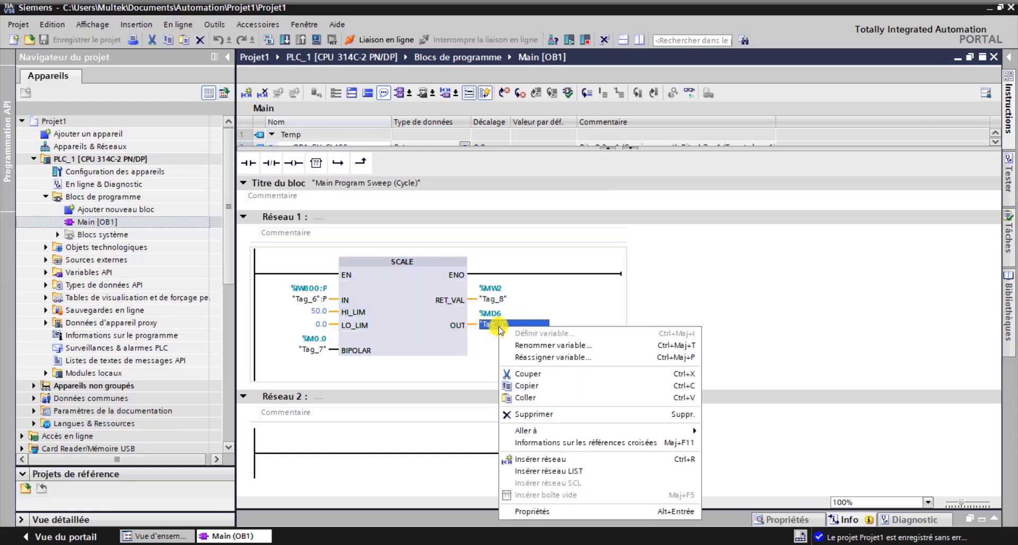
pyautogui.click(521, 346)
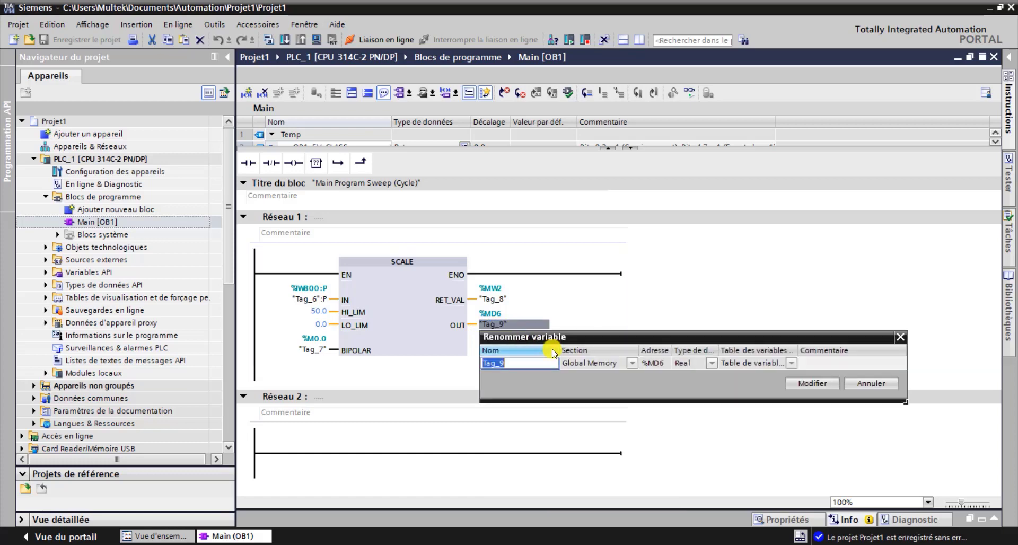
pyautogui.doubleClick(516, 364)
pyautogui.press('BackSpace')
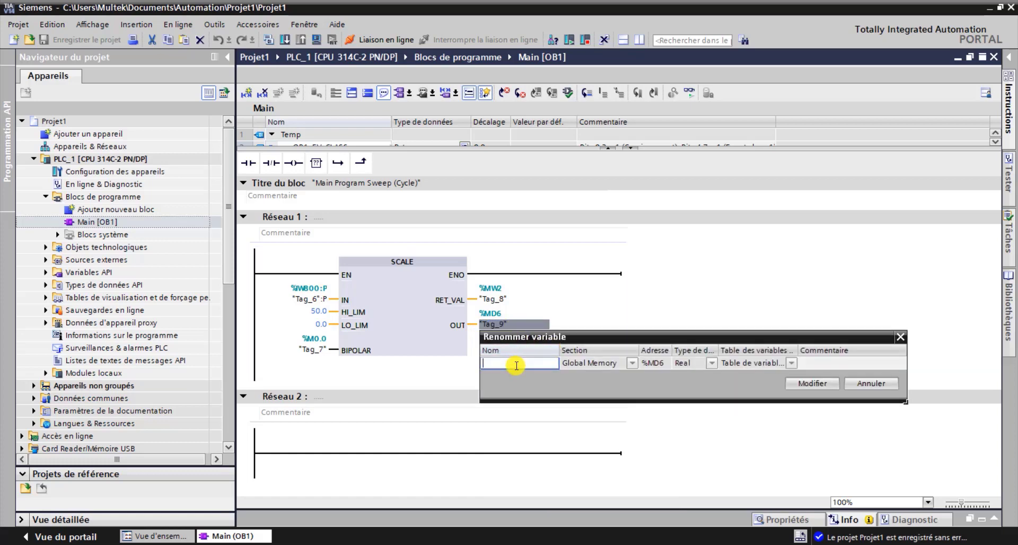
pyautogui.write('cp de temp')
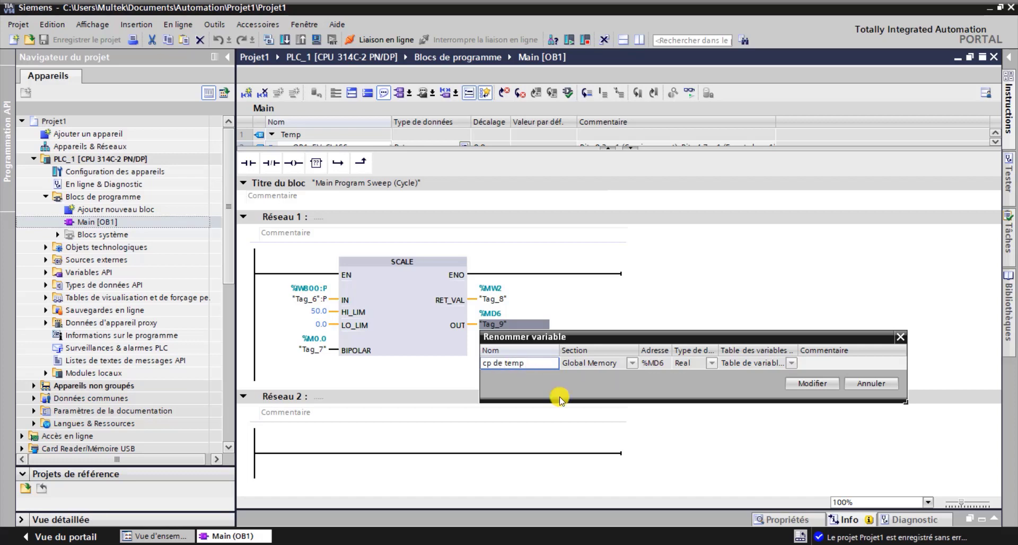
pyautogui.click(816, 385)
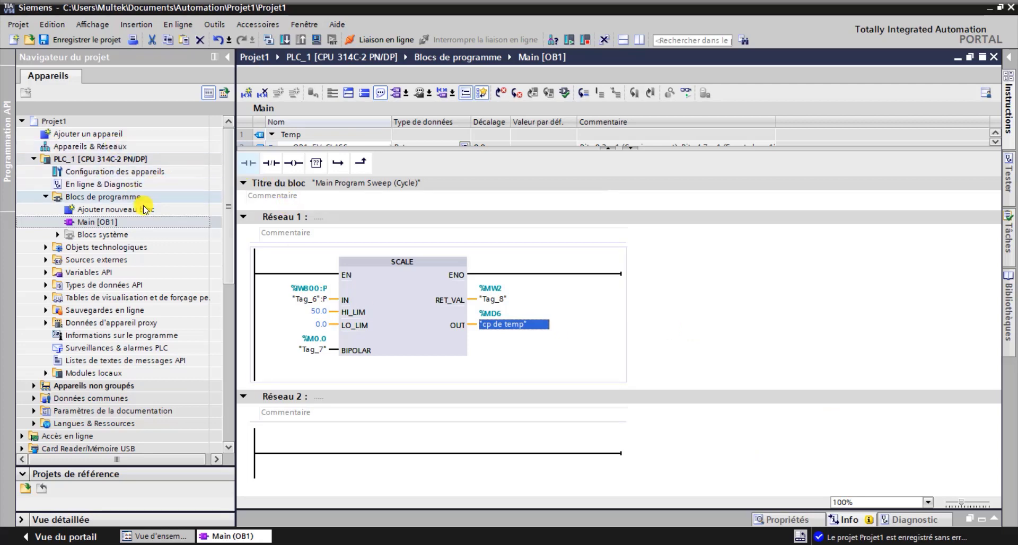
pyautogui.click(565, 345)
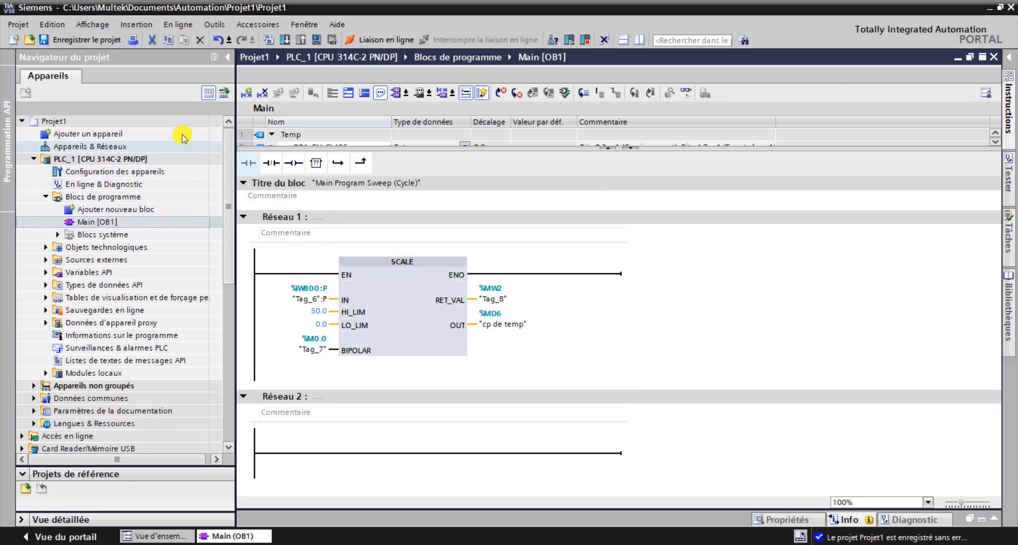
# Add a 9'' TP900 Comfort HMI device, article 6AV2 124-0JC01-0AX0, to the project
pyautogui.doubleClick(113, 133)
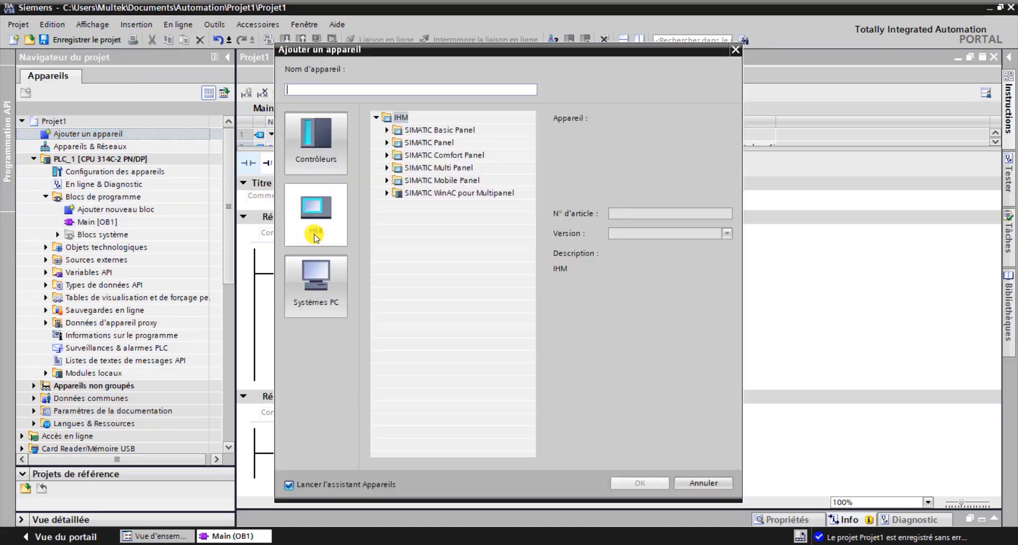
pyautogui.click(315, 226)
pyautogui.click(387, 156)
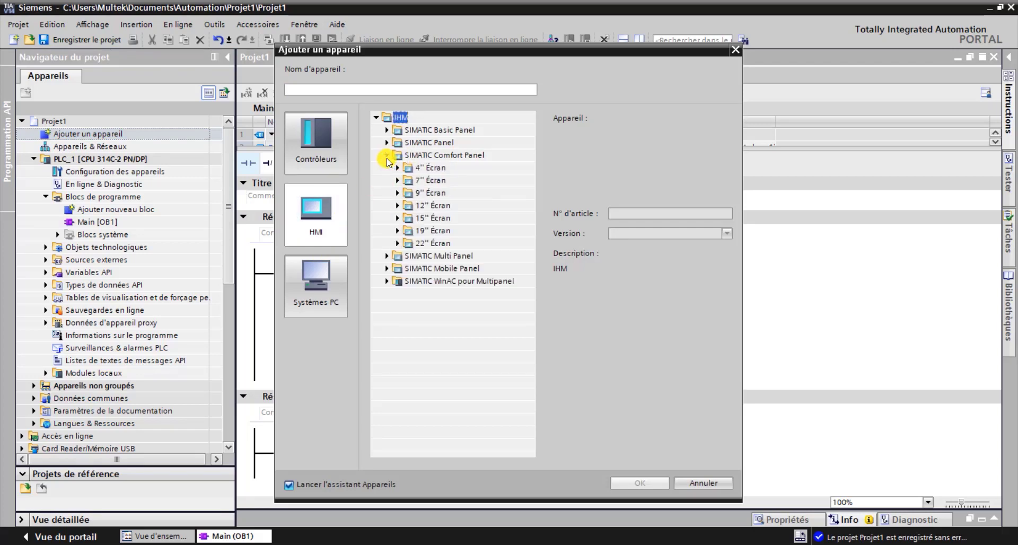
pyautogui.click(397, 193)
pyautogui.click(408, 205)
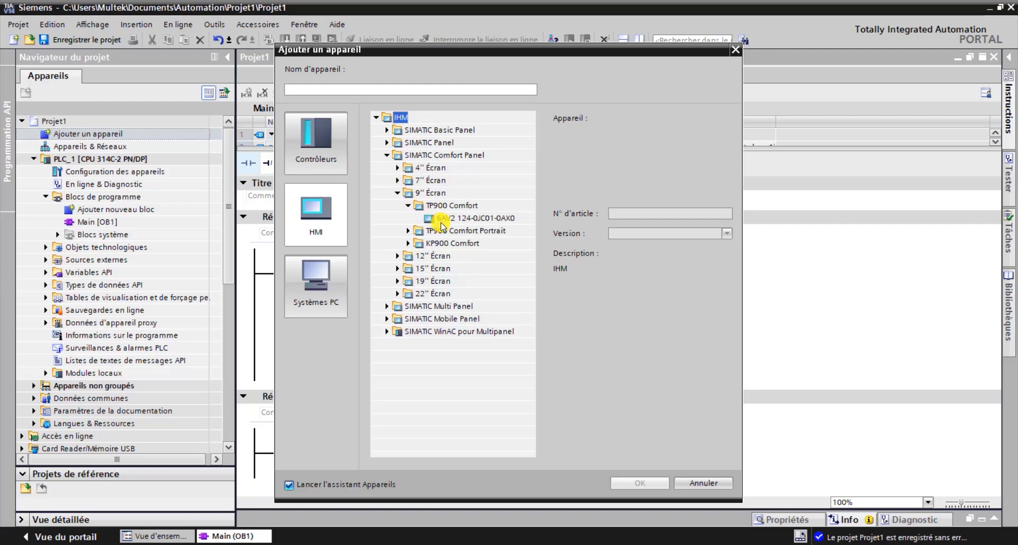
pyautogui.click(440, 221)
pyautogui.click(629, 483)
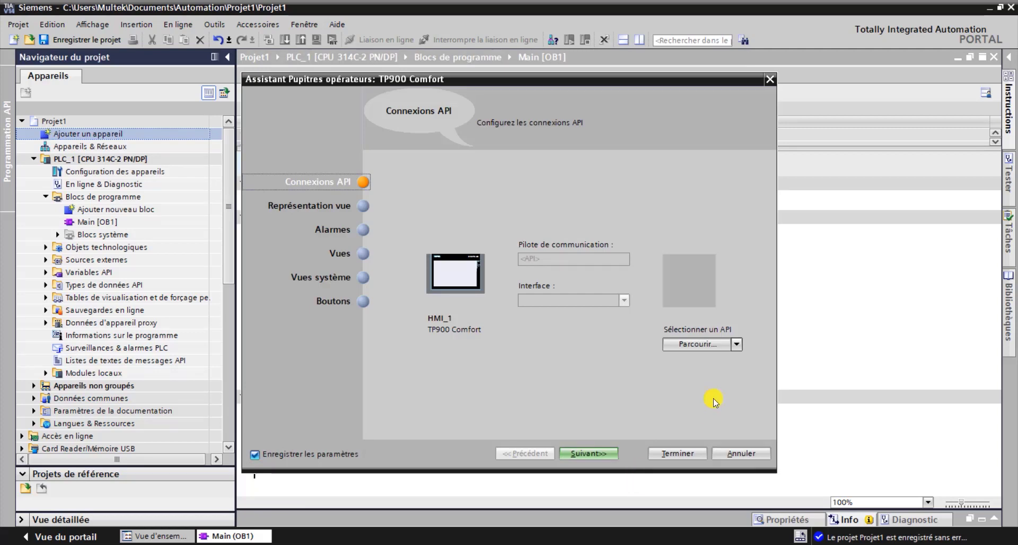
# Connect the new HMI panel to PLC_1 and finish the device wizard with the remaining defaults
pyautogui.click(736, 344)
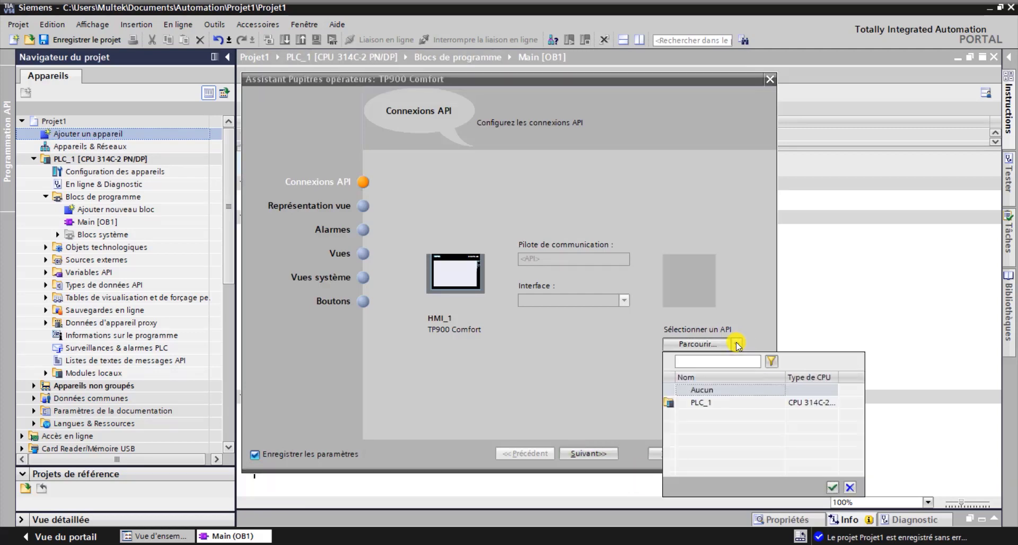
pyautogui.click(702, 403)
pyautogui.click(834, 488)
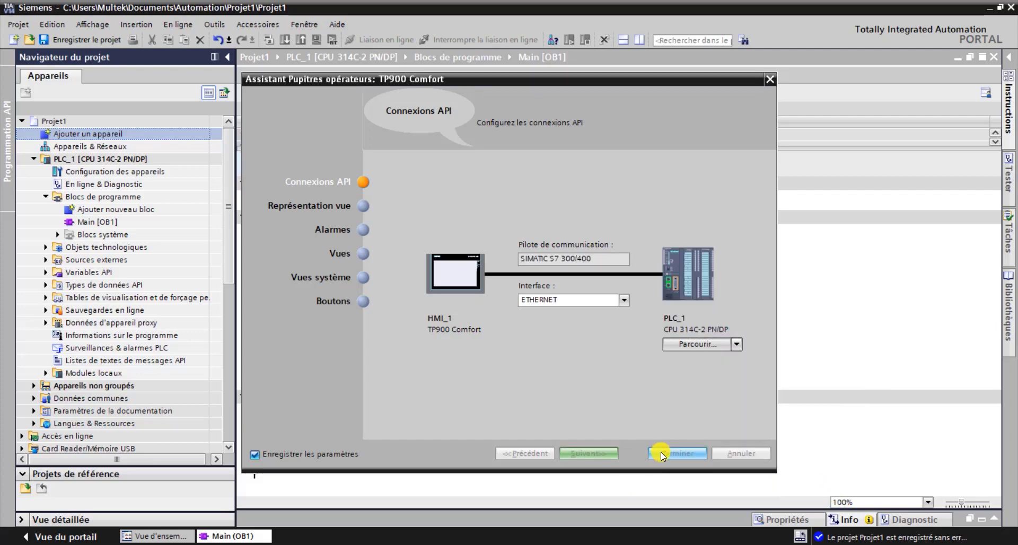
pyautogui.click(661, 454)
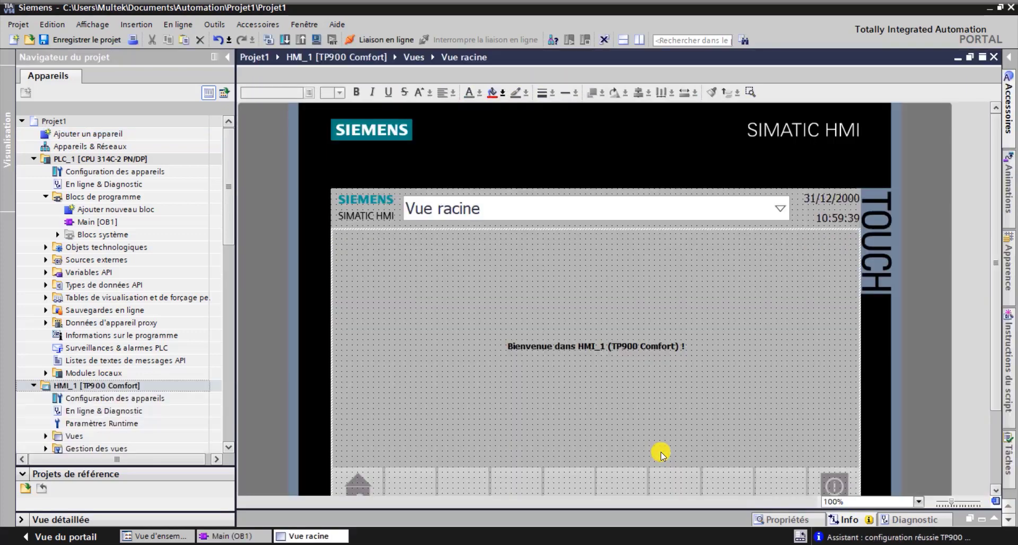
# Add a new view to HMI_1
pyautogui.moveTo(995, 253); pyautogui.dragTo(997, 280)
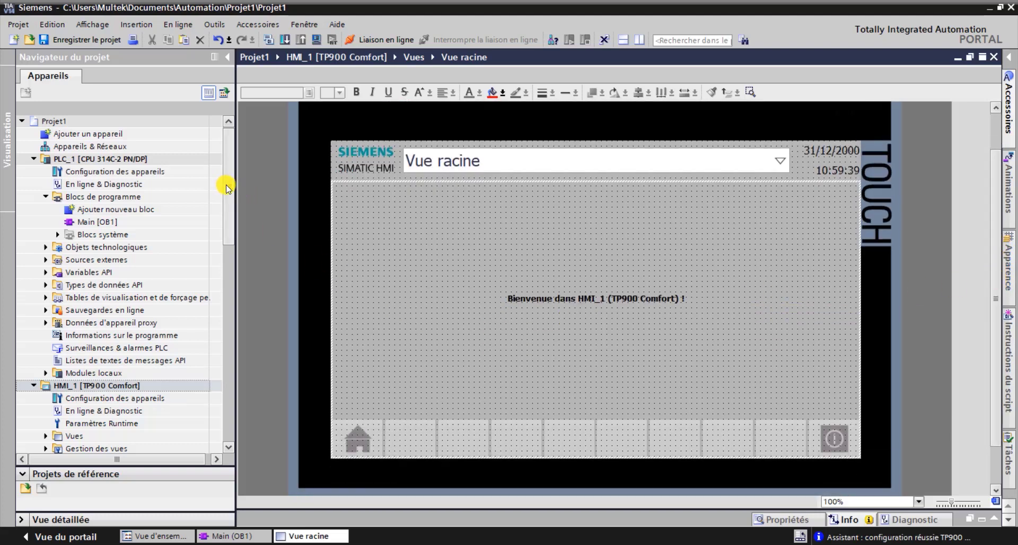
pyautogui.moveTo(226, 187); pyautogui.dragTo(229, 229)
pyautogui.click(52, 312)
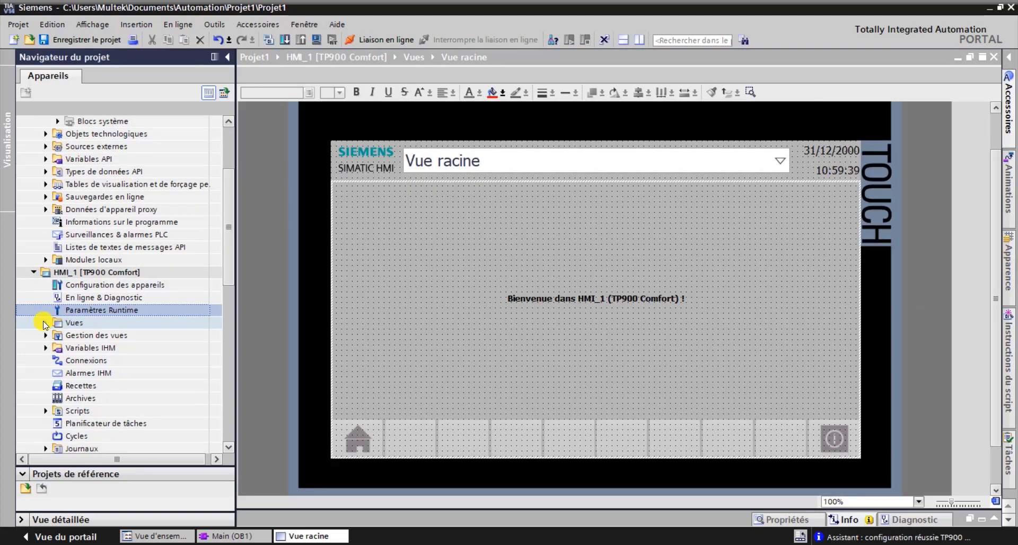
pyautogui.click(45, 323)
pyautogui.click(98, 338)
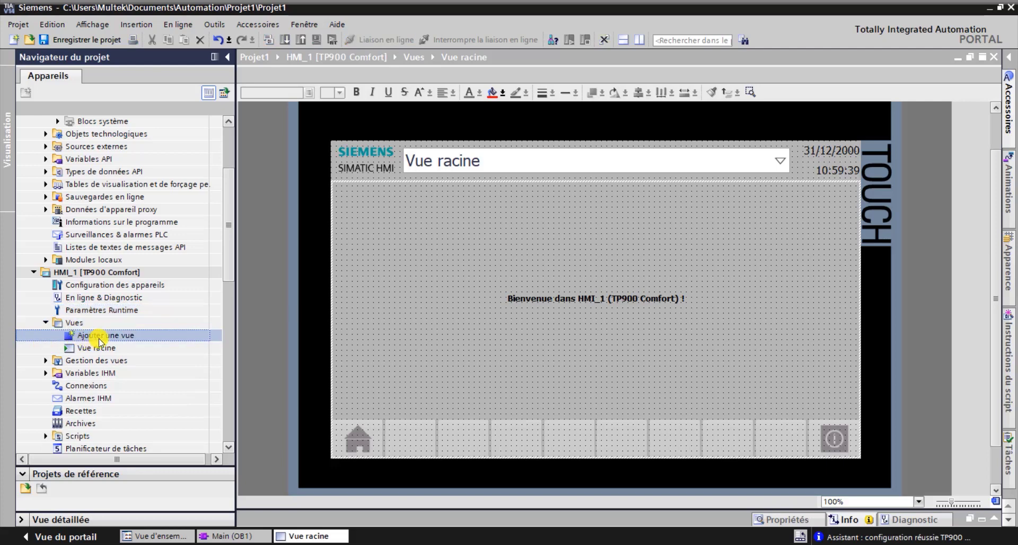
pyautogui.doubleClick(98, 337)
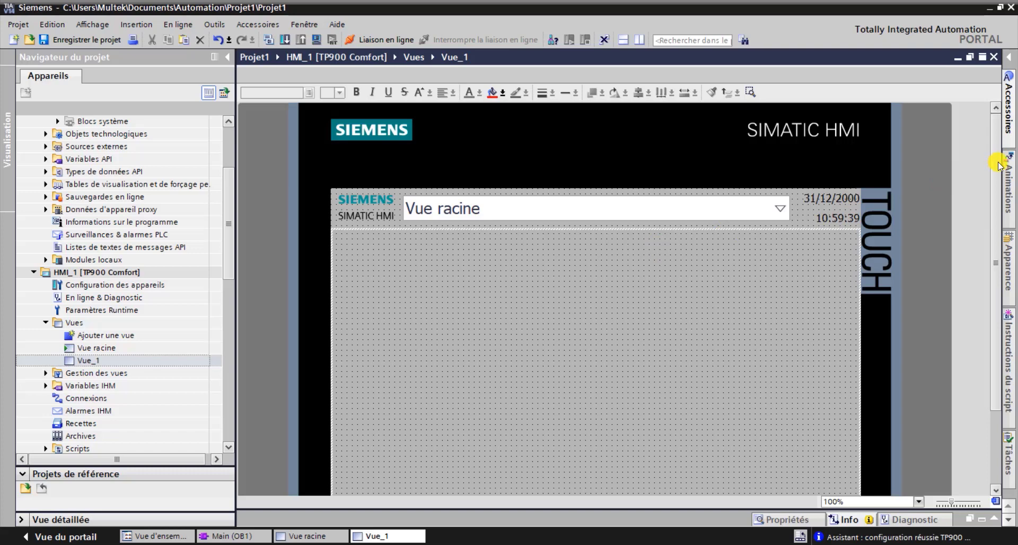
pyautogui.moveTo(995, 159); pyautogui.dragTo(995, 211)
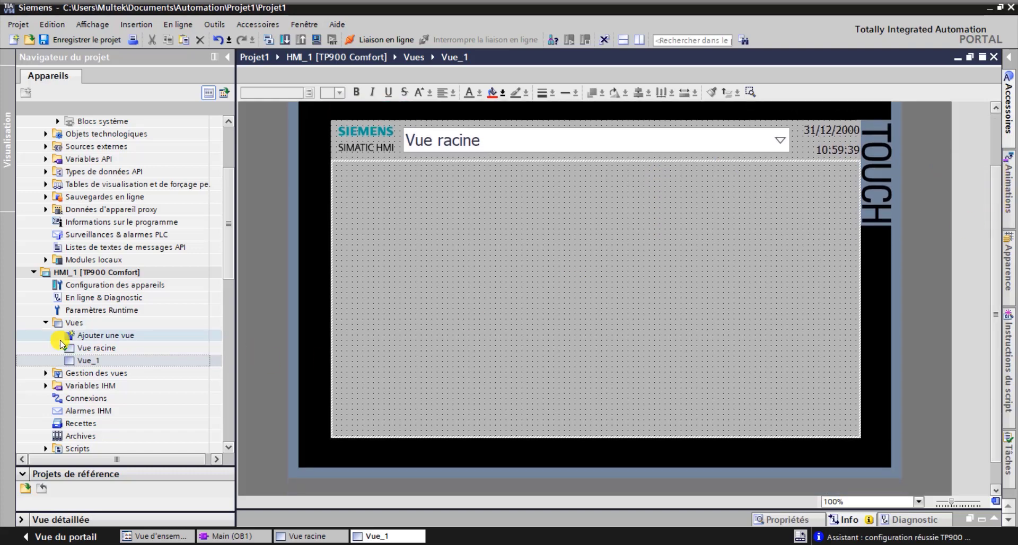
# Rename the newly added HMI view as Alarme
pyautogui.rightClick(104, 364)
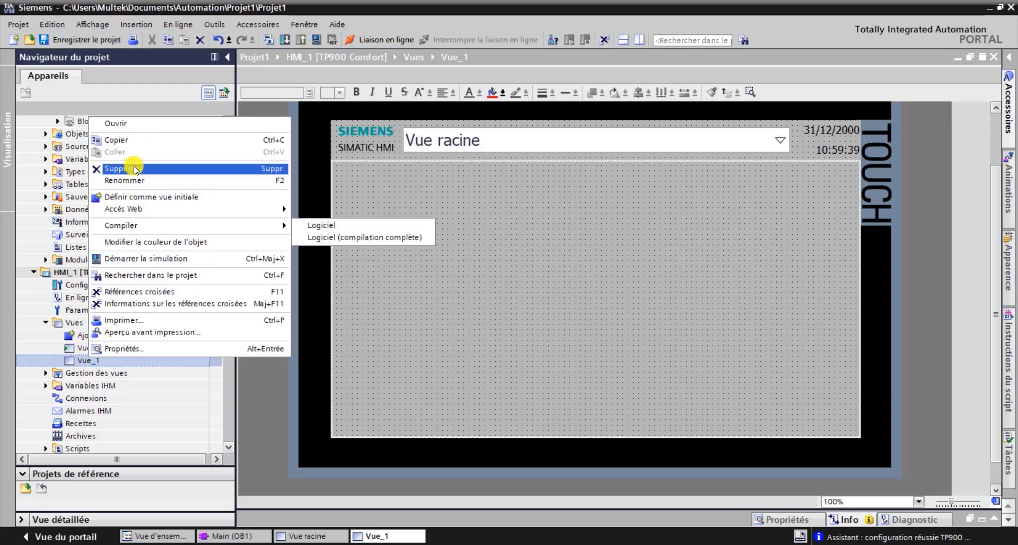
pyautogui.click(132, 180)
pyautogui.write('A')
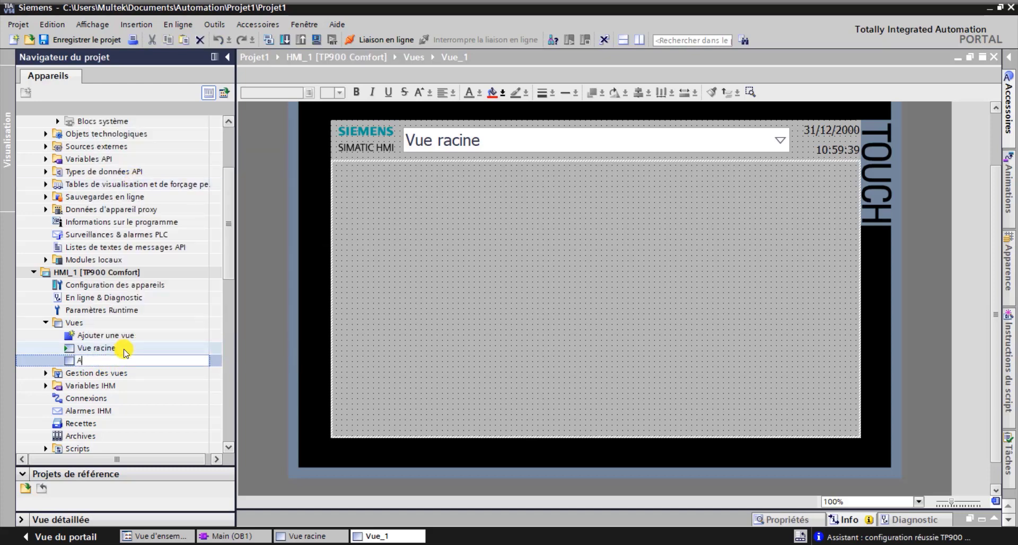
pyautogui.write('larme')
pyautogui.press('Return')
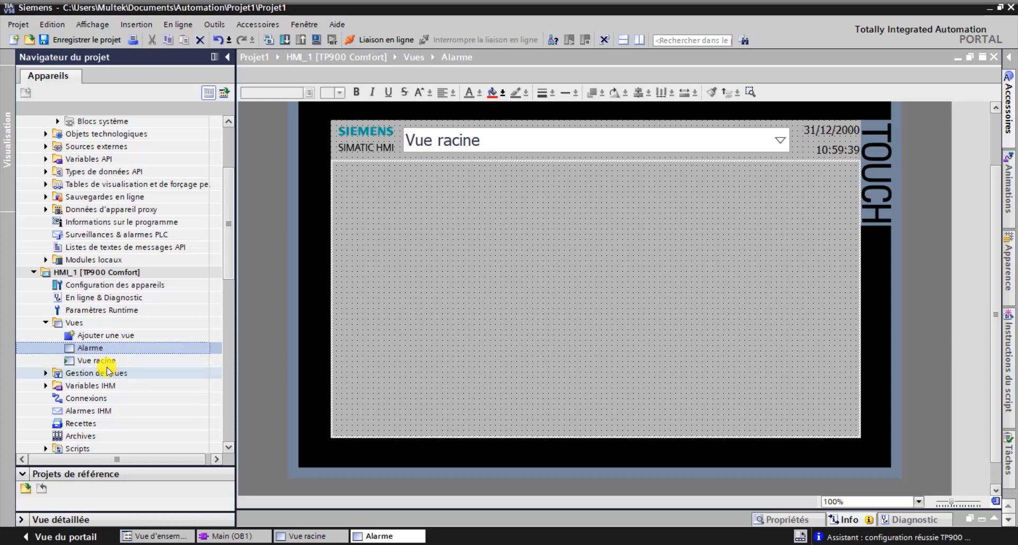
# Create a navigation button to Vue racine near the lower-left corner of the Alarme view
pyautogui.moveTo(97, 365); pyautogui.dragTo(427, 417)
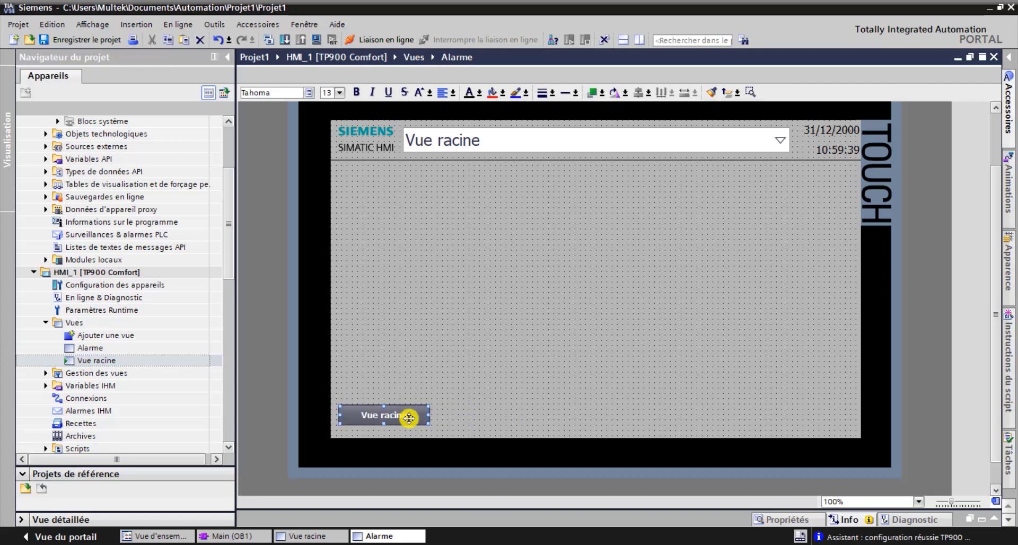
pyautogui.click(111, 349)
pyautogui.click(308, 536)
pyautogui.click(365, 536)
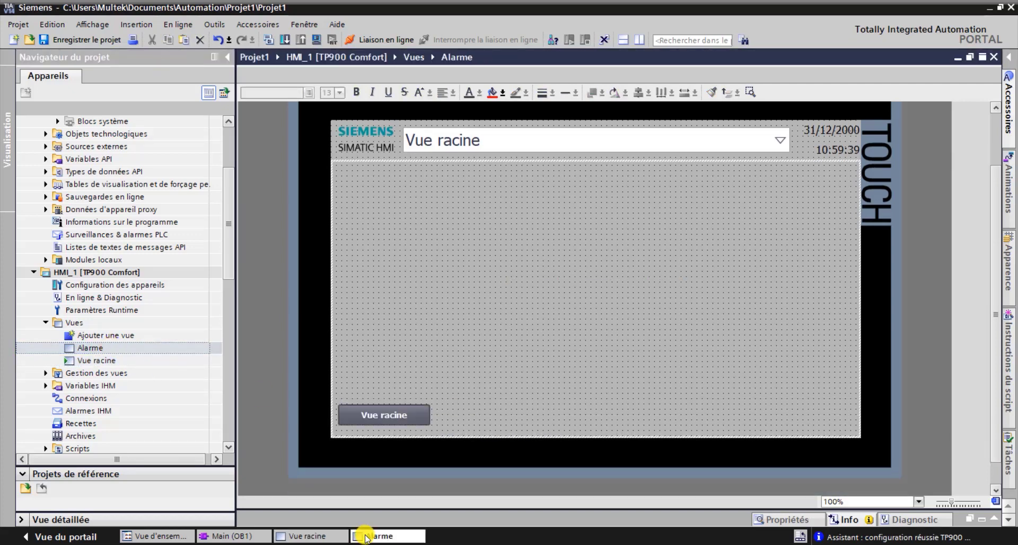
# Create a navigation button to Alarme in the lower-left area of Vue racine and narrow it
pyautogui.click(299, 536)
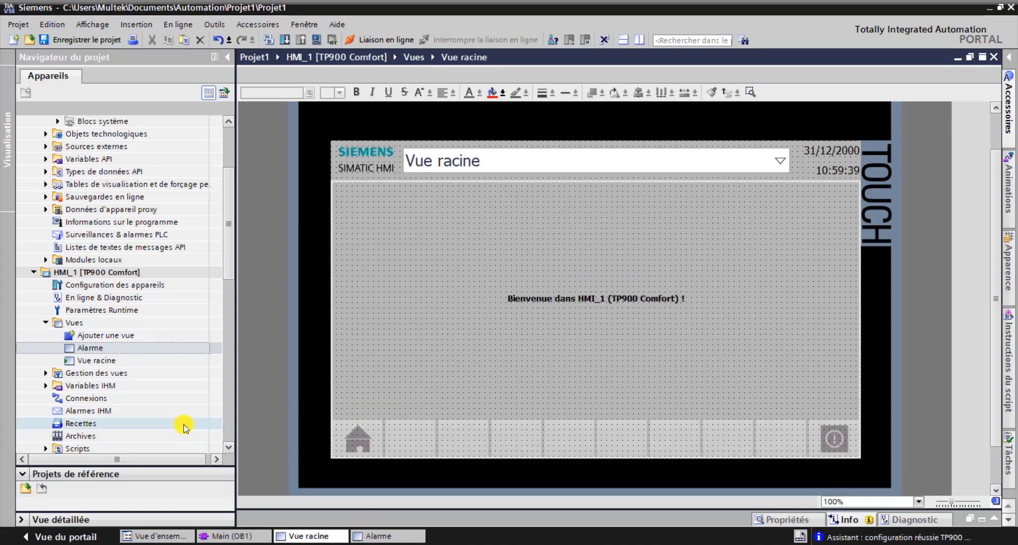
pyautogui.moveTo(91, 348); pyautogui.dragTo(407, 382)
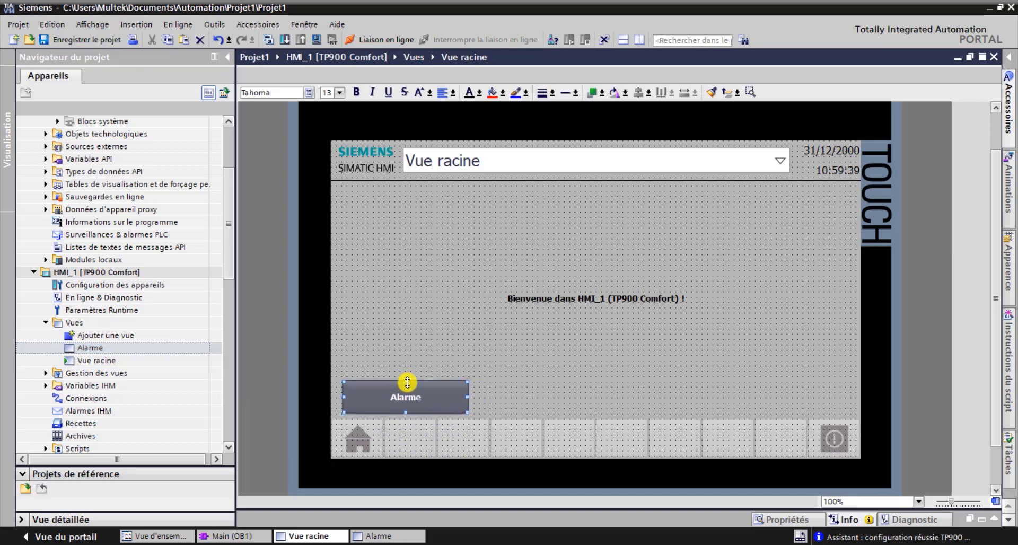
pyautogui.moveTo(465, 396); pyautogui.dragTo(422, 397)
# Delete the welcome text and the header's view name field from Vue racine
pyautogui.click(529, 299)
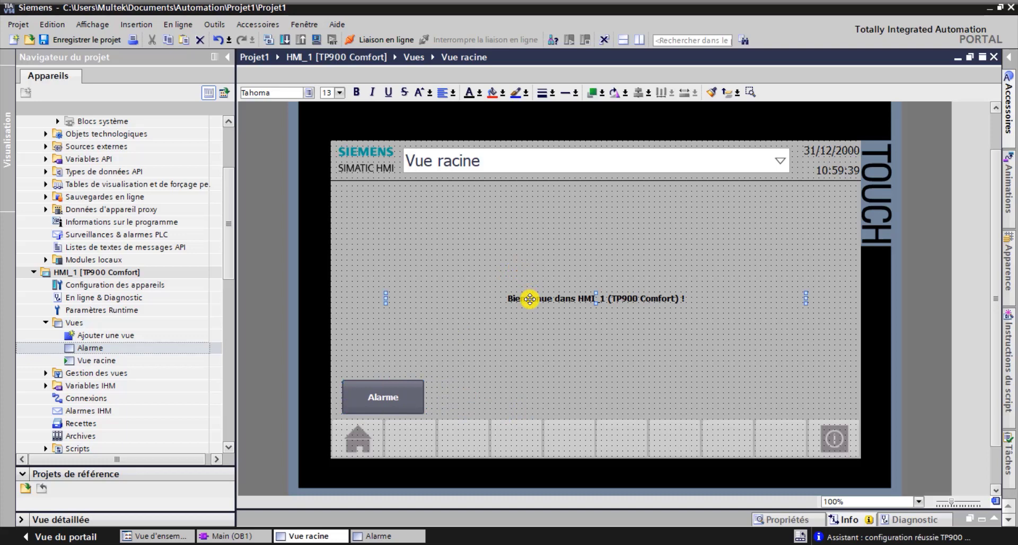
pyautogui.press('Delete')
pyautogui.click(525, 159)
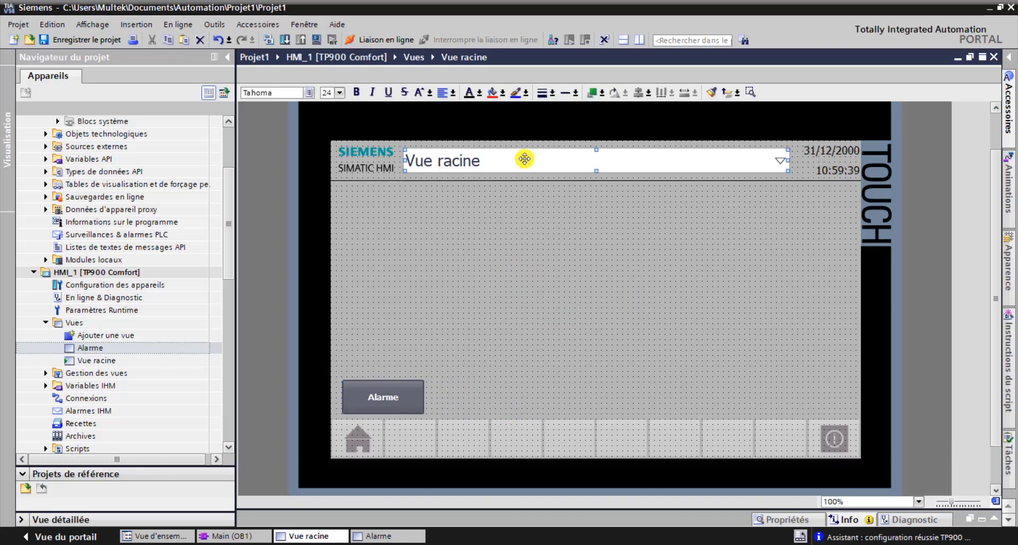
pyautogui.press('Delete')
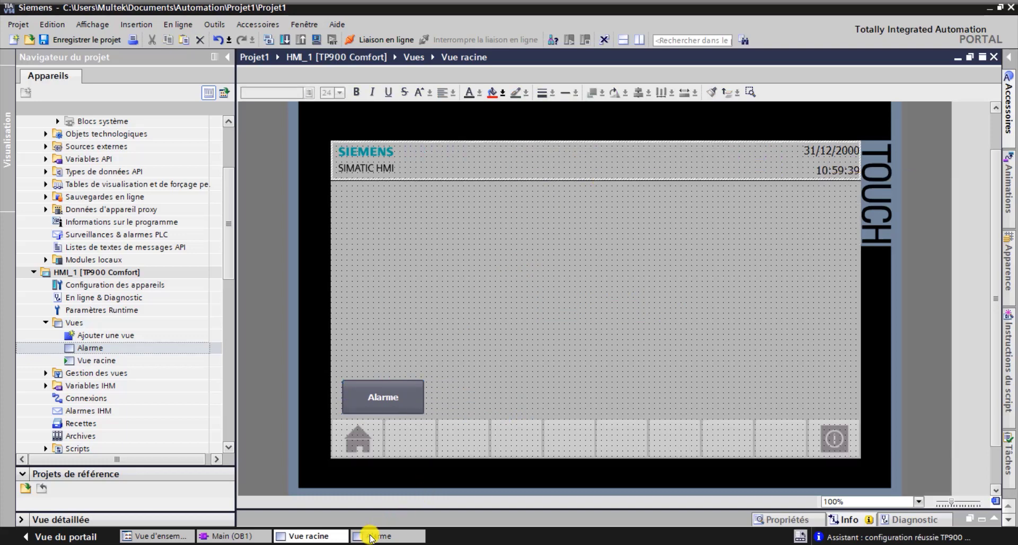
# Make the Vue racine button in the Alarme view slightly taller by extending its upper edge
pyautogui.click(376, 537)
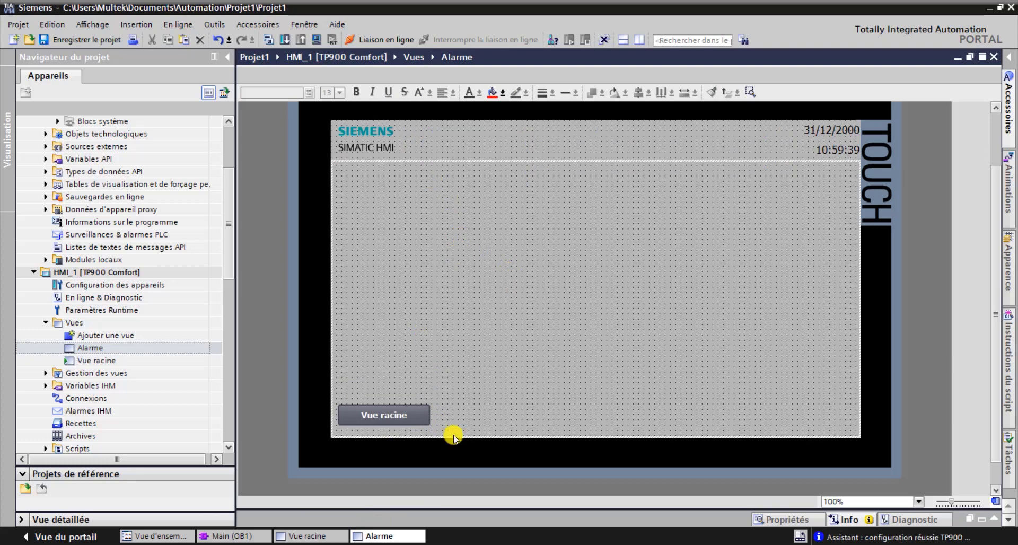
pyautogui.click(387, 411)
pyautogui.moveTo(382, 404); pyautogui.dragTo(382, 396)
pyautogui.click(420, 363)
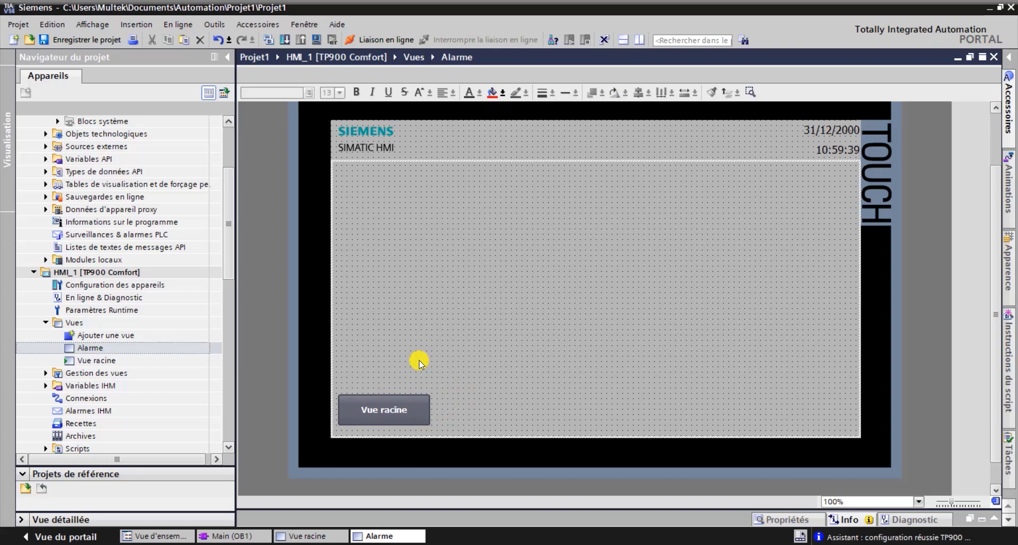
# Open the HMI alarms of HMI_1 and add a first analog alarm
pyautogui.moveTo(228, 212); pyautogui.dragTo(232, 263)
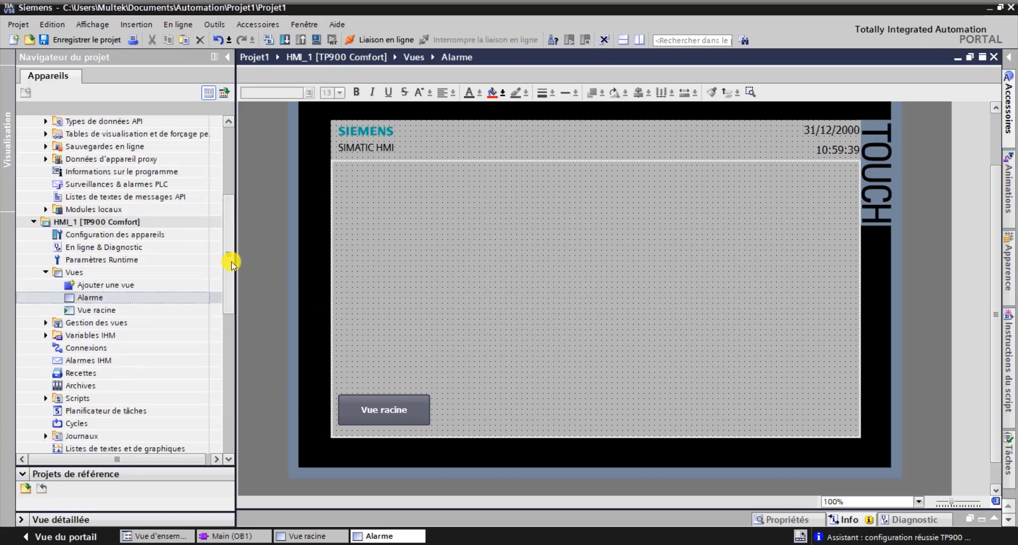
pyautogui.scroll(-2, 231, 263)
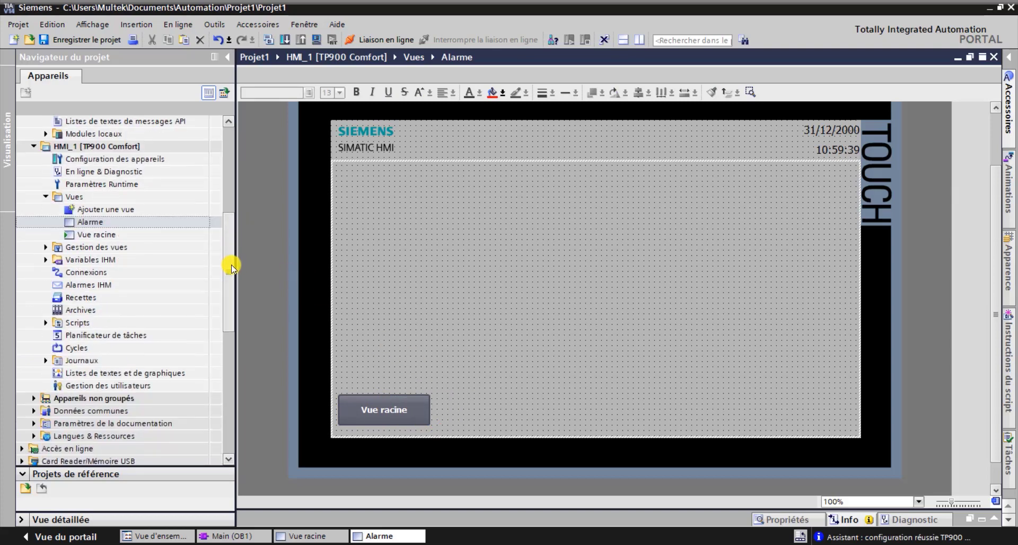
pyautogui.doubleClick(91, 289)
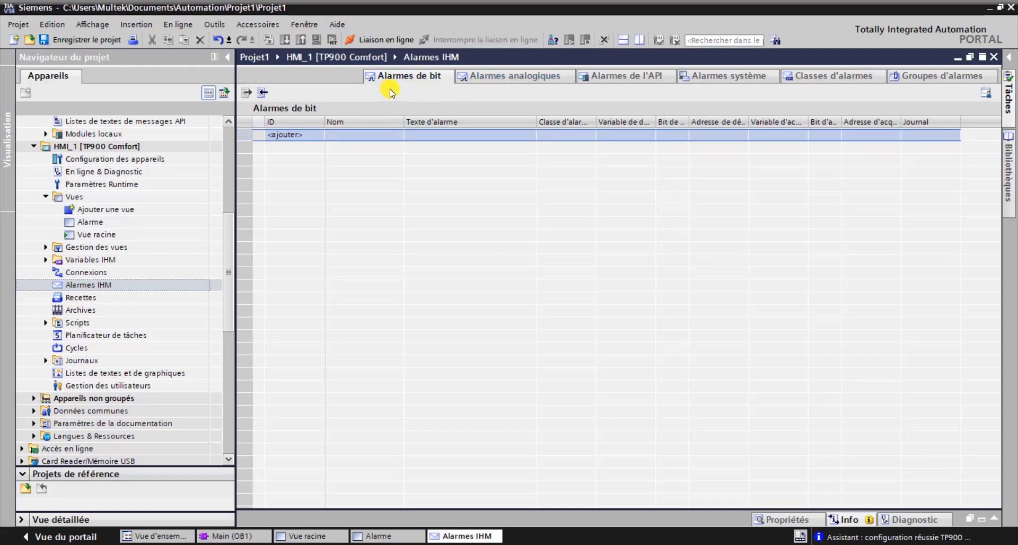
pyautogui.click(488, 78)
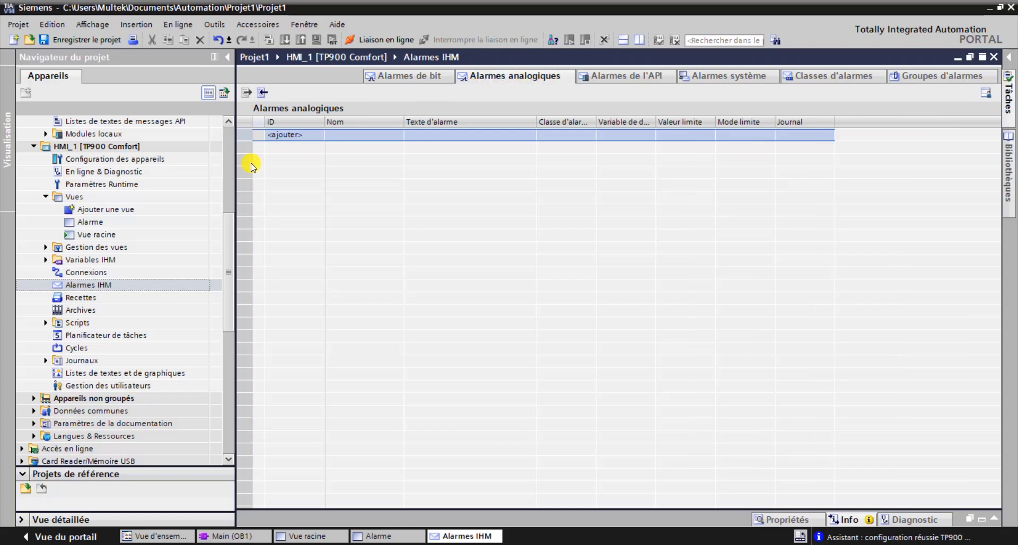
pyautogui.doubleClick(290, 137)
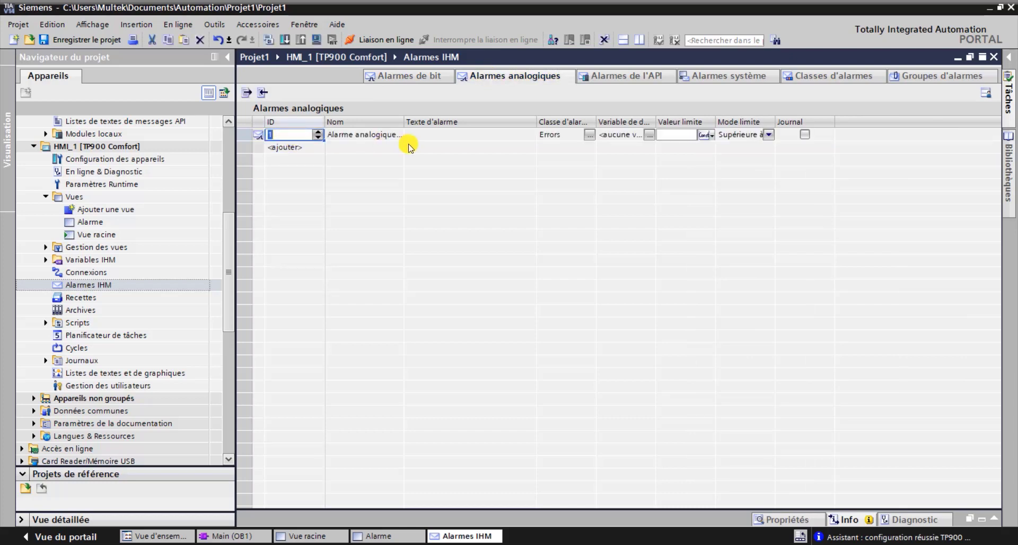
# Enter "la valeur du capteur de température est dépasse" as alarm 1's text, ending with the maximum limit wording "lime Max"
pyautogui.click(423, 137)
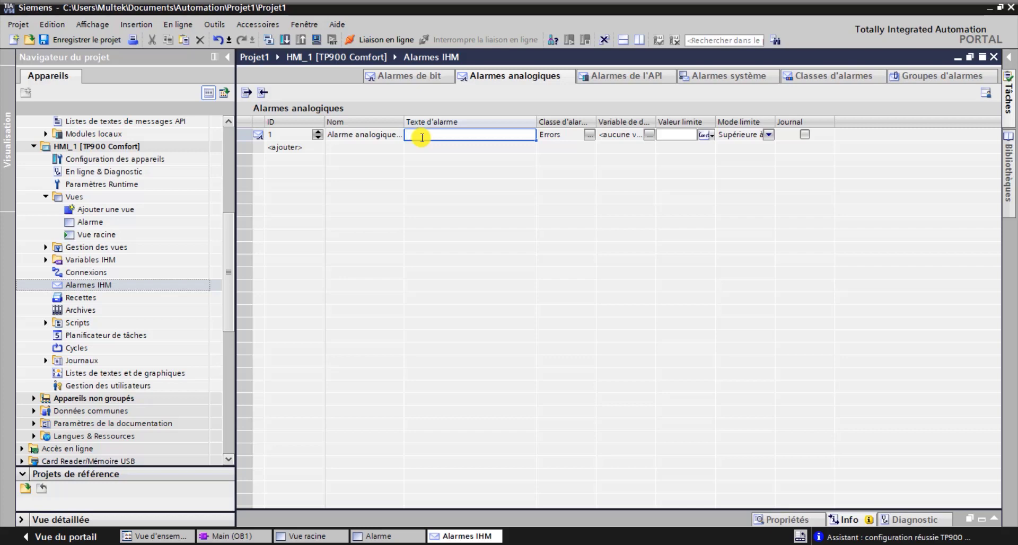
pyautogui.write('ca')
pyautogui.press('BackSpace')
pyautogui.press('BackSpace')
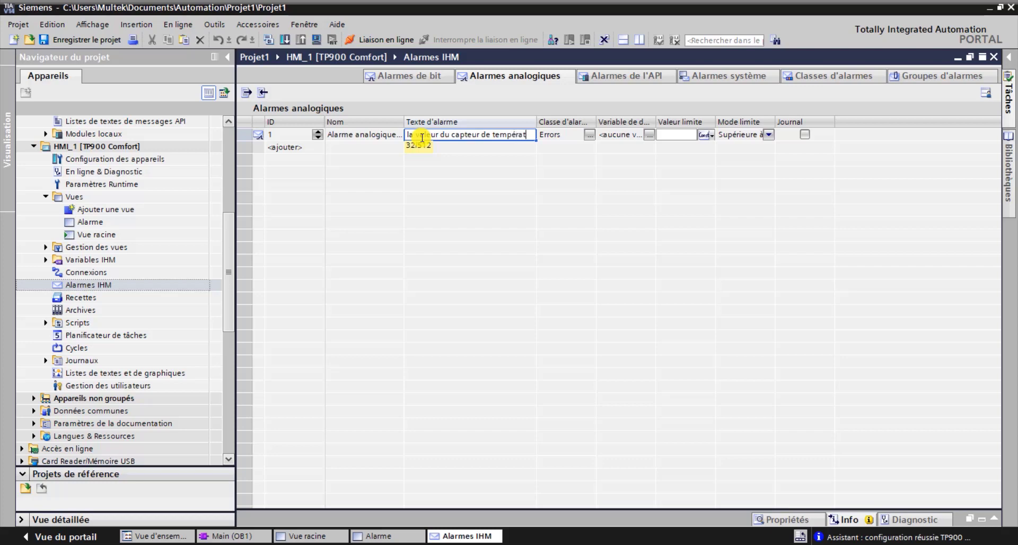
pyautogui.write('re est dépasse')
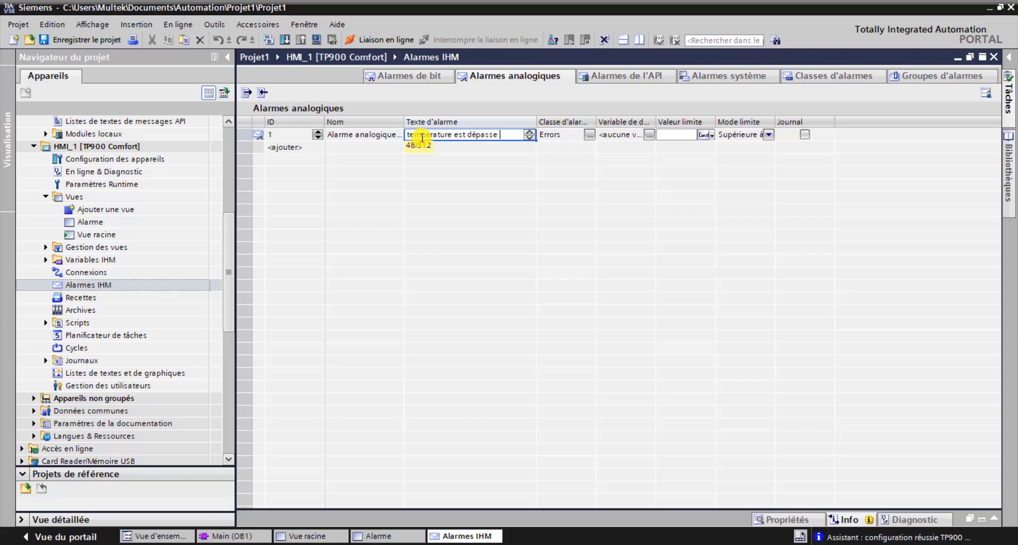
pyautogui.write('lim')
pyautogui.write('ite')
# Assign the Errors alarm class to analog alarm 1
pyautogui.click(565, 134)
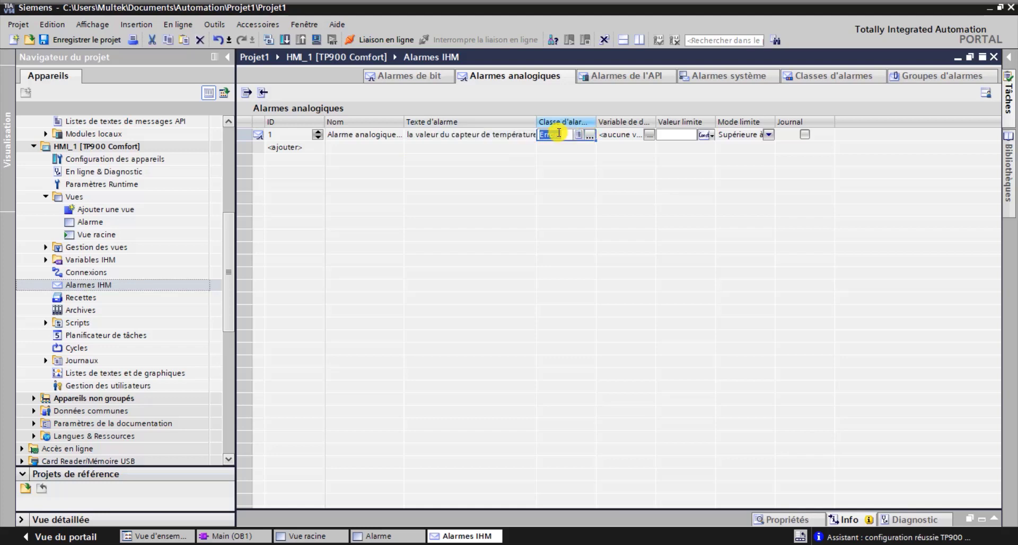
pyautogui.click(590, 135)
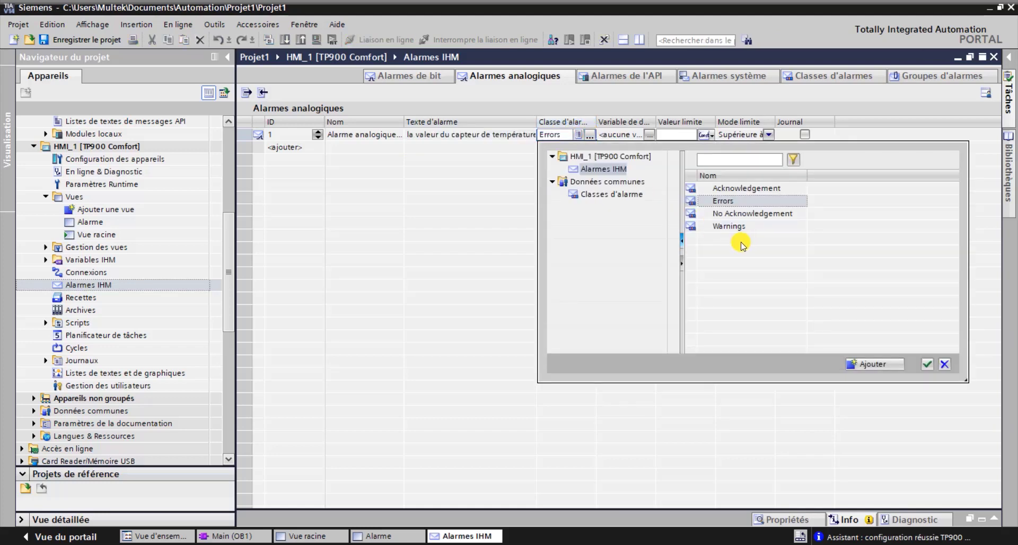
pyautogui.click(927, 364)
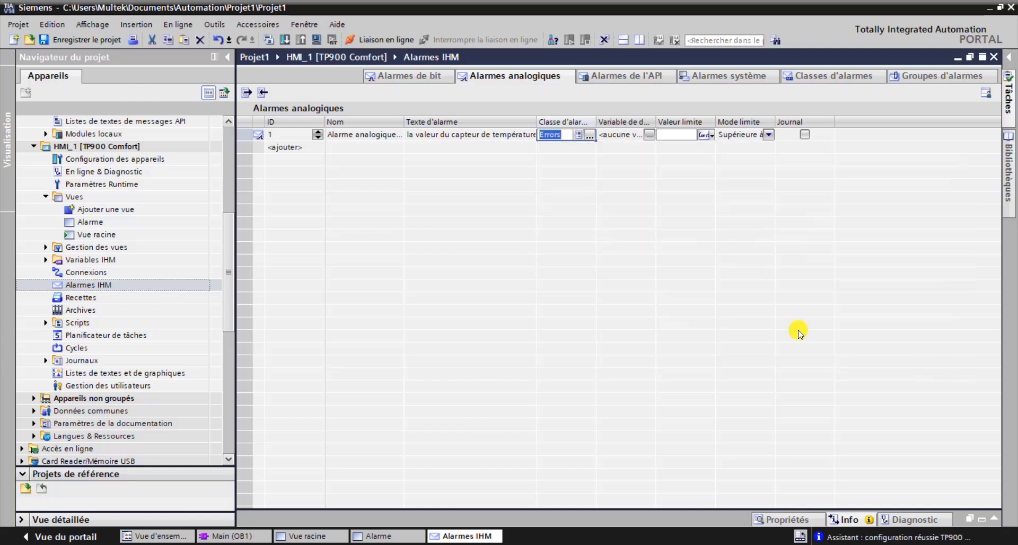
# Set the PLC variable cp de temp as alarm 1's trigger variable and its limit value to 30
pyautogui.click(636, 134)
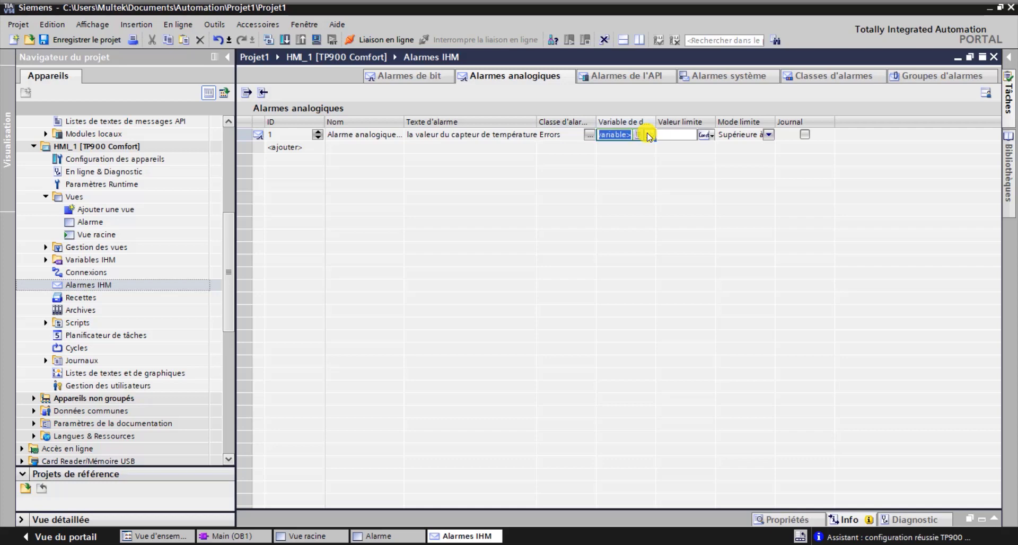
pyautogui.click(649, 134)
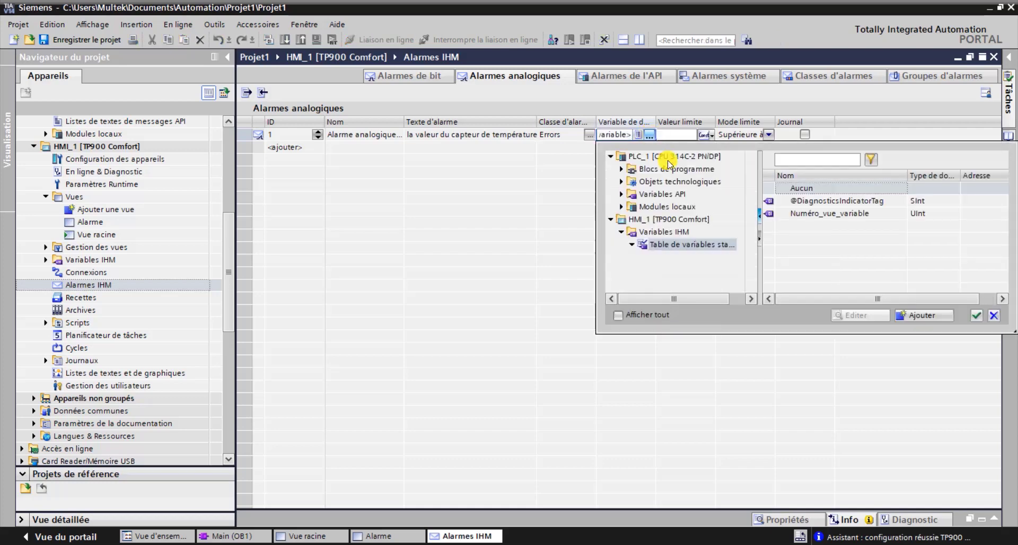
pyautogui.click(622, 194)
pyautogui.click(657, 207)
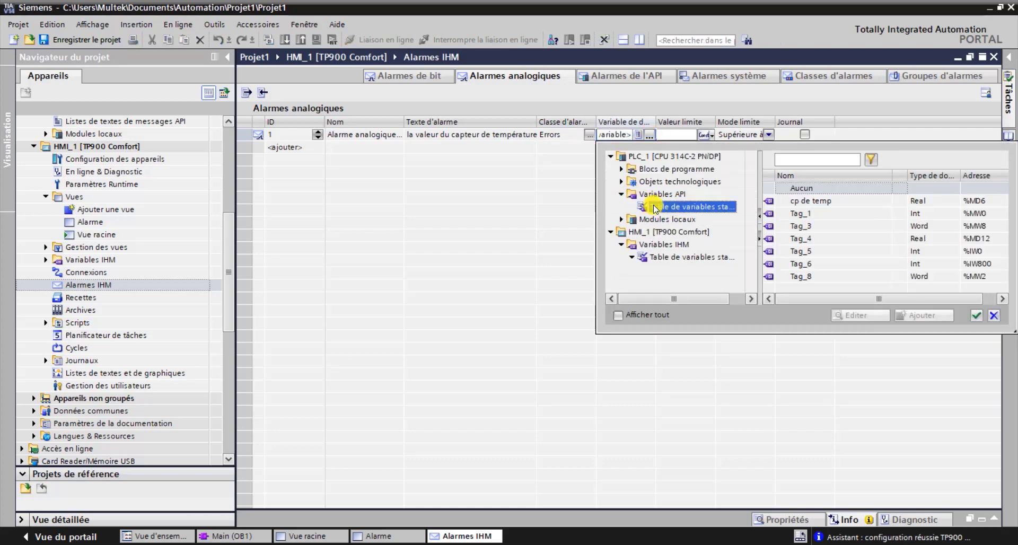
pyautogui.click(845, 204)
pyautogui.click(976, 315)
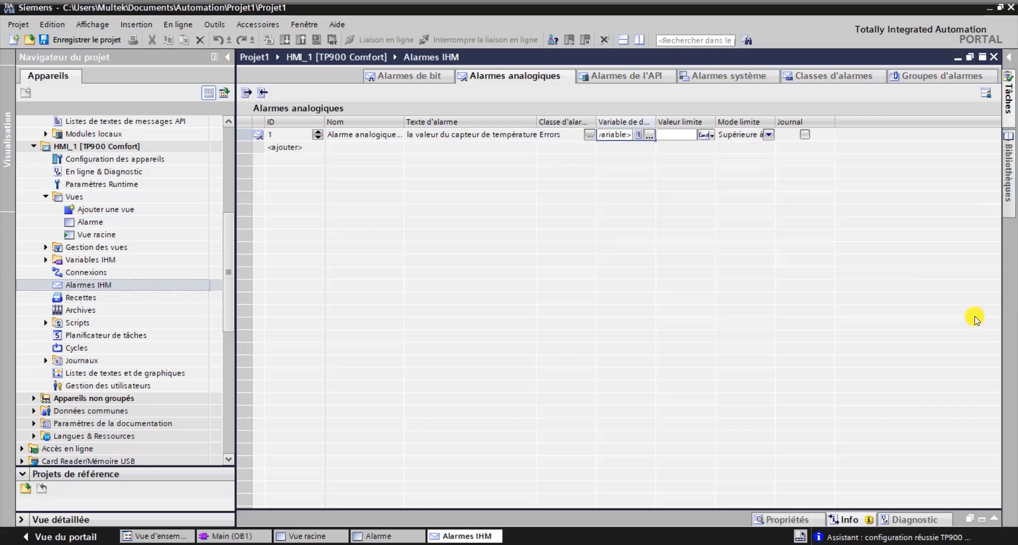
pyautogui.click(683, 136)
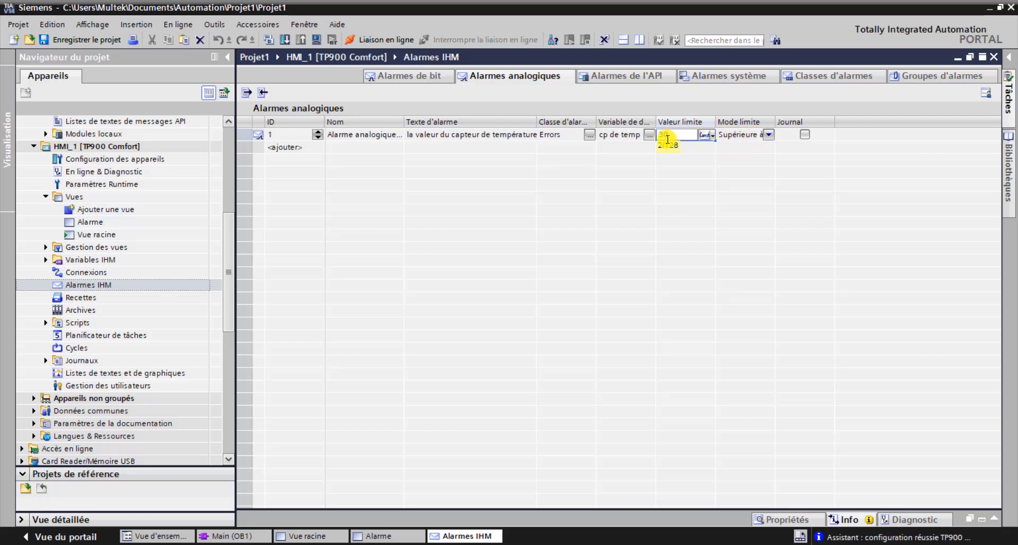
# Add a second analog alarm and reuse alarm 1's text for it, ending in "Min" instead of "Max"
pyautogui.doubleClick(276, 148)
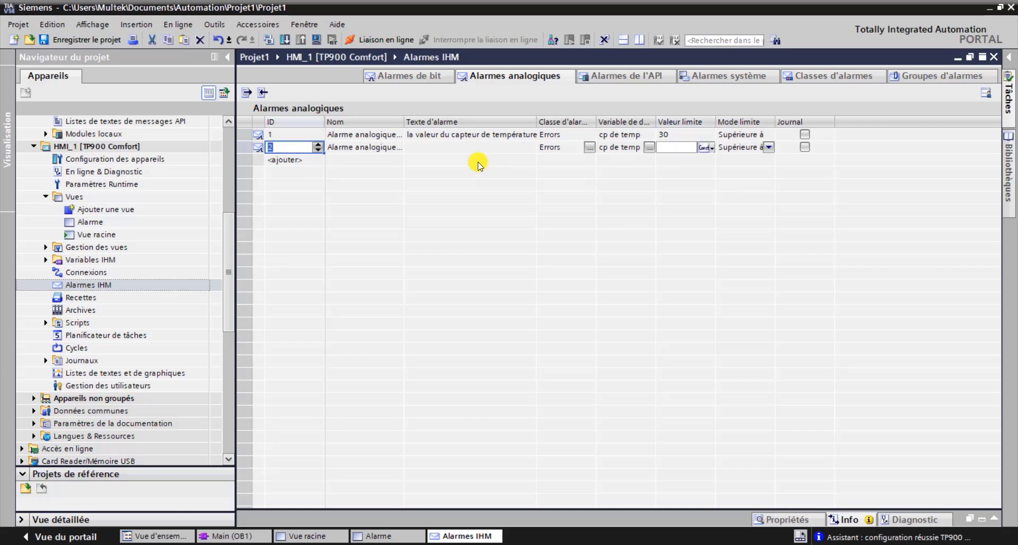
pyautogui.doubleClick(468, 136)
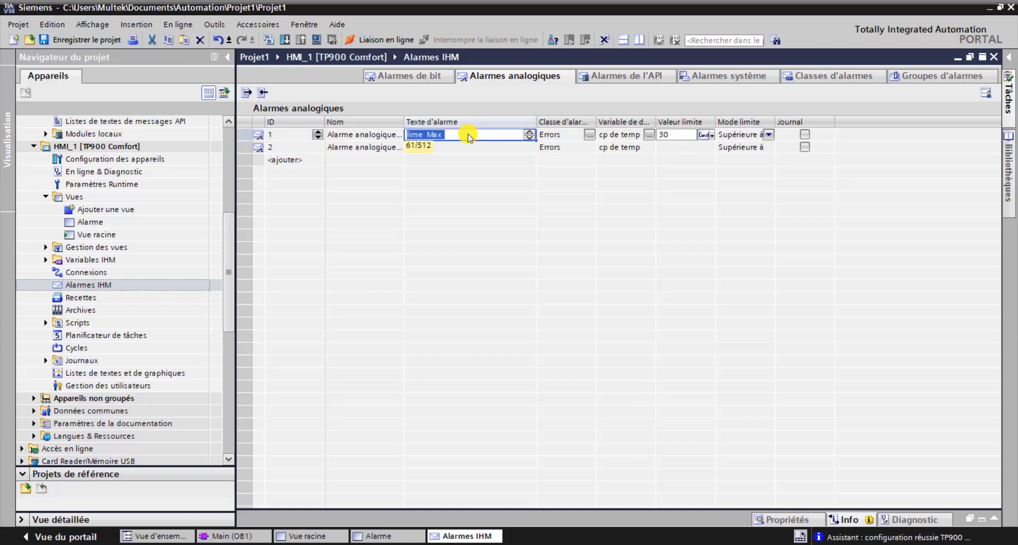
pyautogui.click(460, 149)
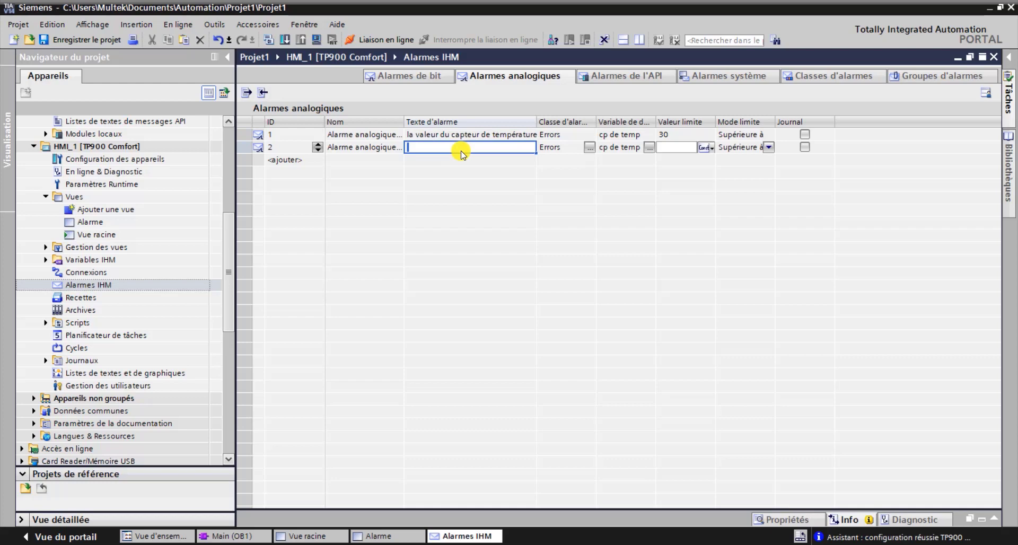
pyautogui.hotkey('ctrl', 'v')
pyautogui.press('BackSpace')
pyautogui.press('BackSpace')
pyautogui.press('BackSpace')
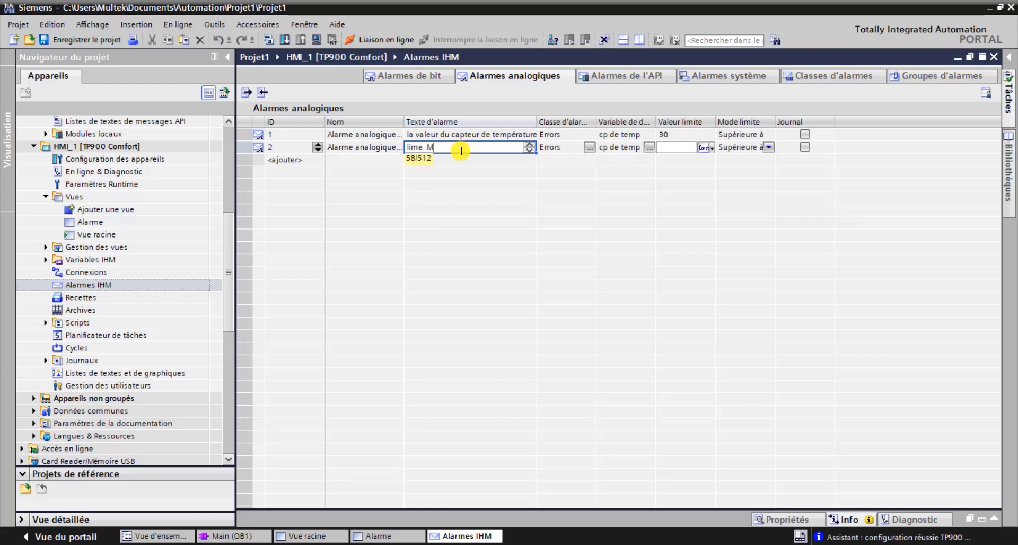
pyautogui.write('in')
pyautogui.press('Return')
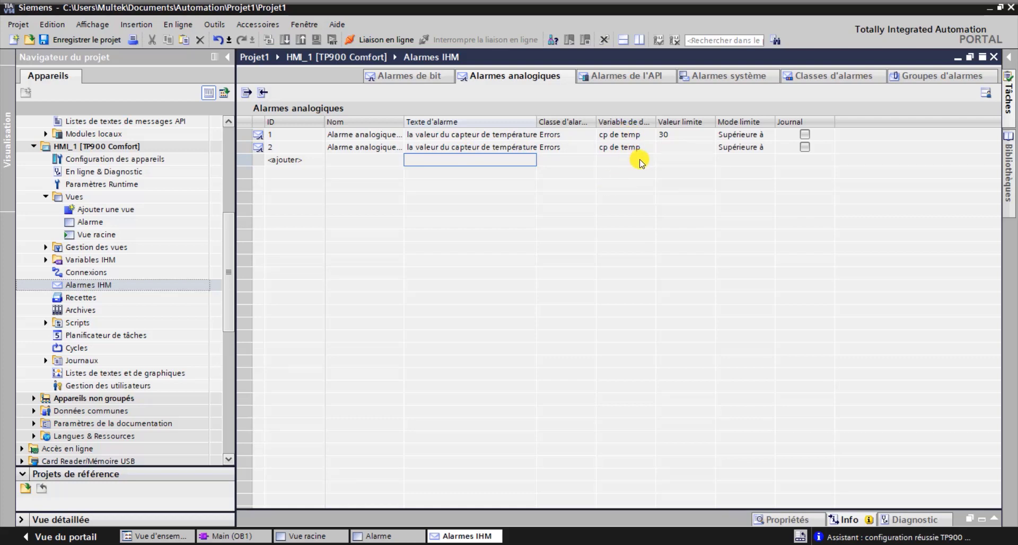
# Give alarm 2 a limit value of 10 with limit mode Inférieure à, and save the project
pyautogui.click(684, 148)
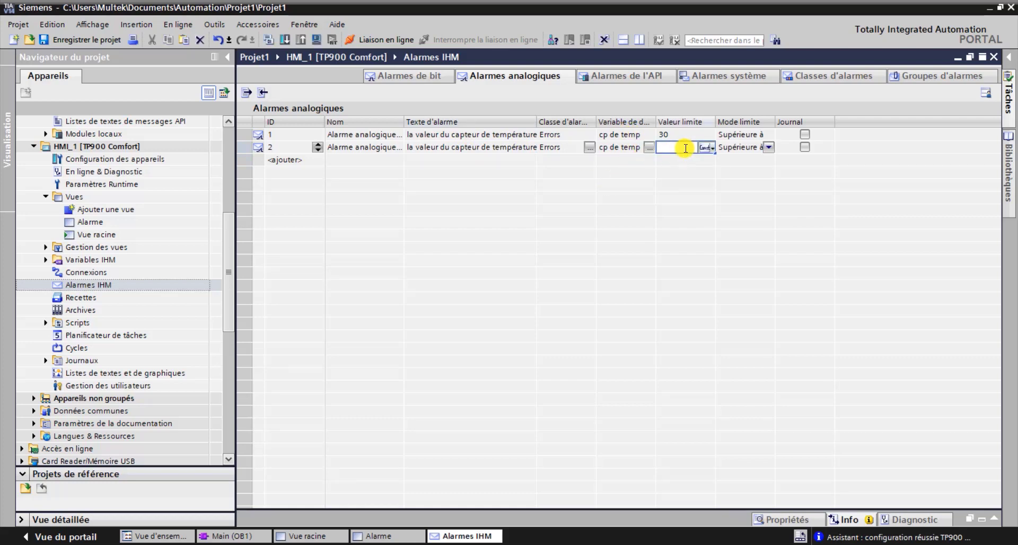
pyautogui.write('10')
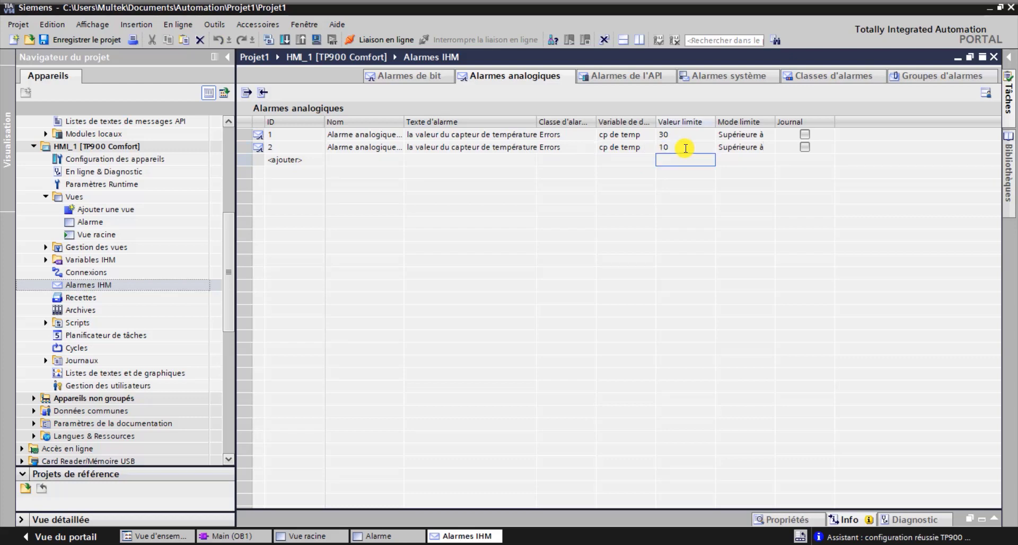
pyautogui.click(768, 152)
pyautogui.click(768, 150)
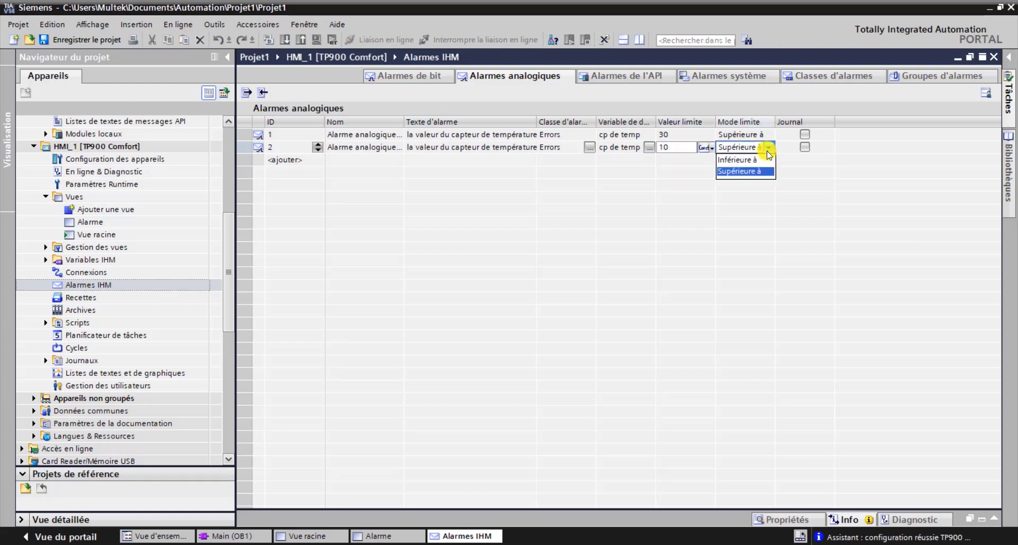
pyautogui.click(750, 161)
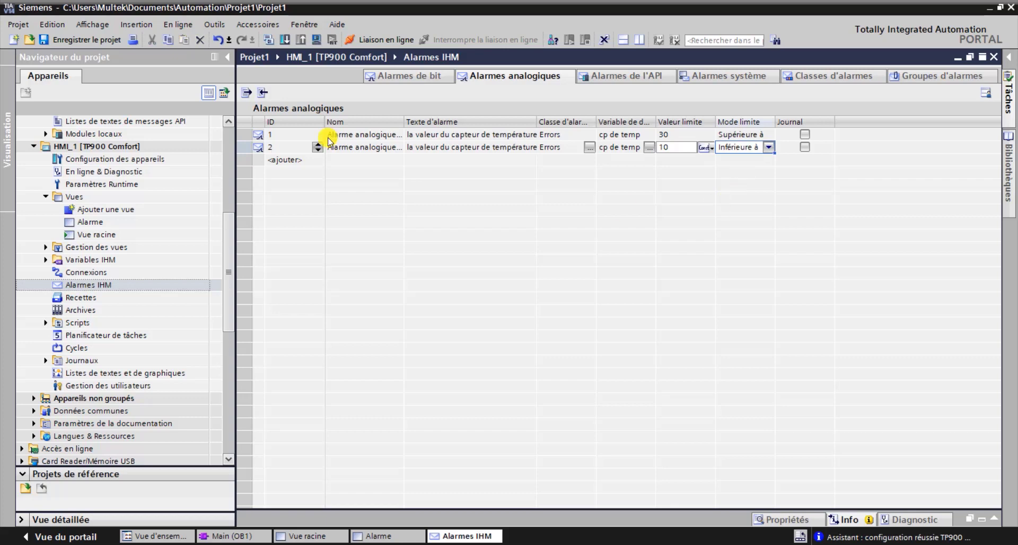
pyautogui.click(82, 40)
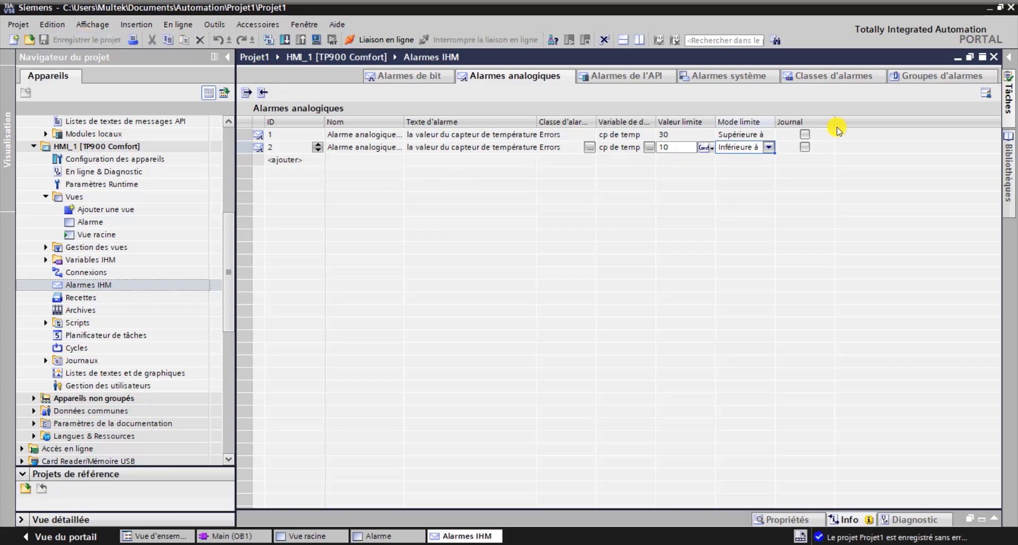
# Return to the Alarme view and place an alarm display control in its central area
pyautogui.click(960, 58)
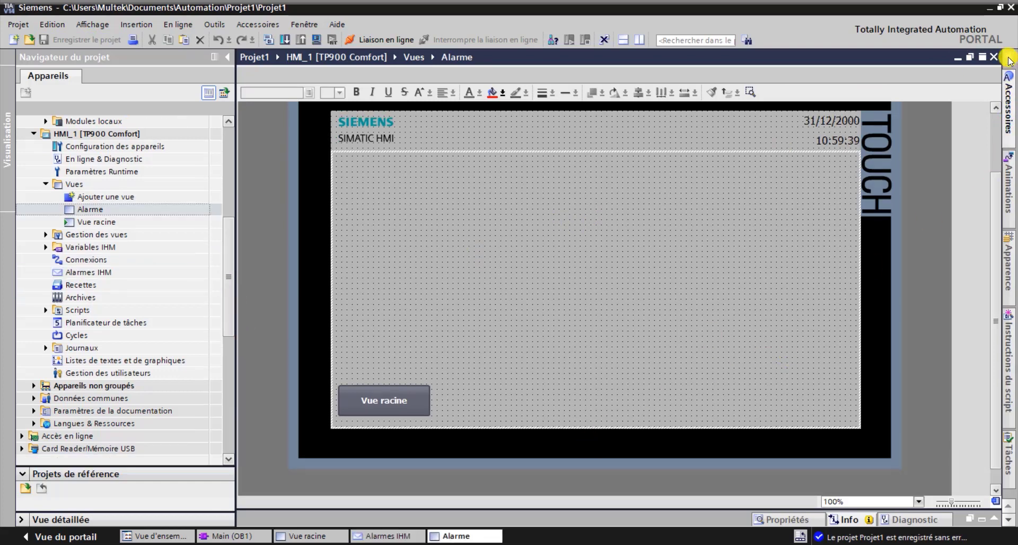
pyautogui.click(1010, 79)
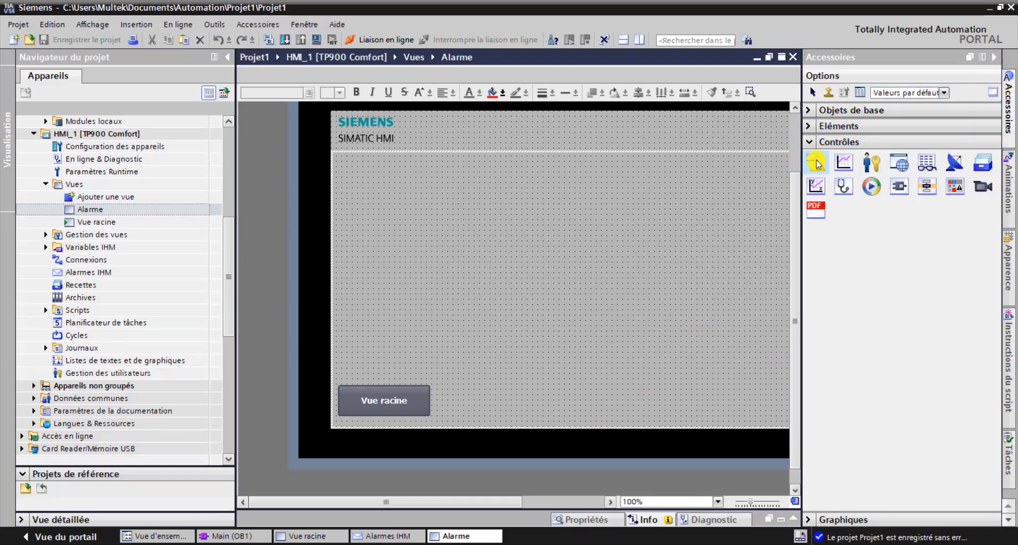
pyautogui.moveTo(817, 163); pyautogui.dragTo(578, 262)
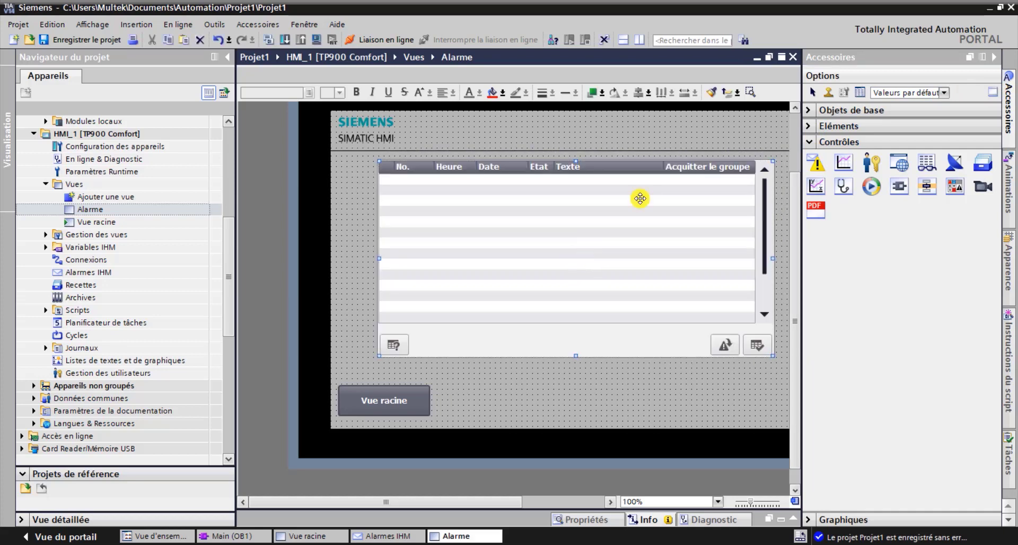
pyautogui.click(994, 57)
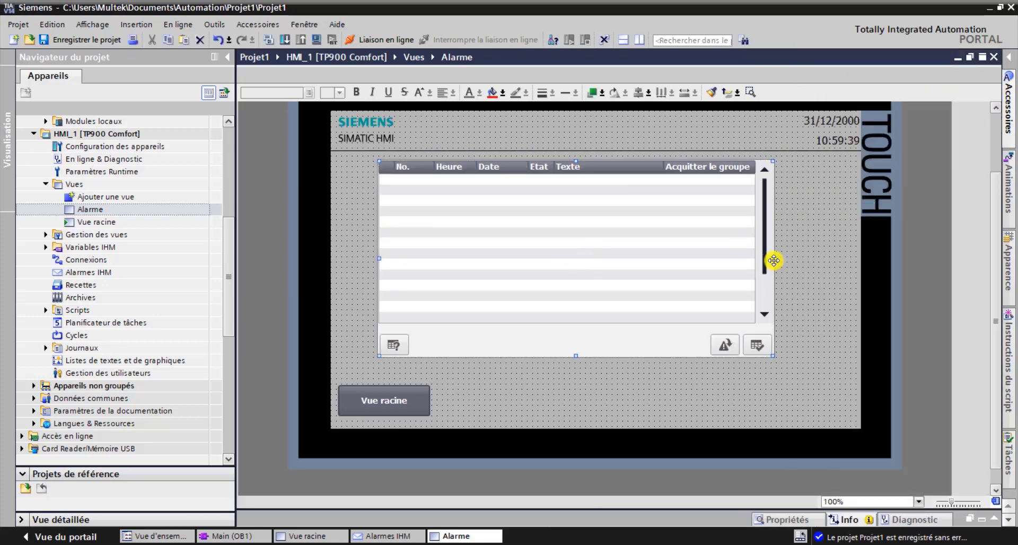
# Widen the alarm display to about 686 px, reduce its height slightly, and center it just above the Vue racine button
pyautogui.moveTo(773, 259); pyautogui.dragTo(830, 256)
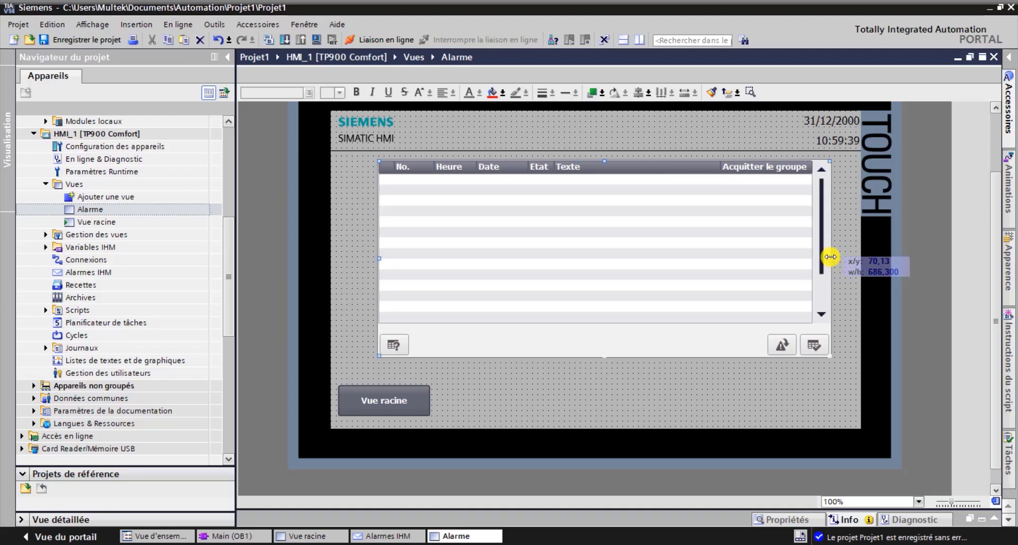
pyautogui.moveTo(624, 229); pyautogui.dragTo(629, 255)
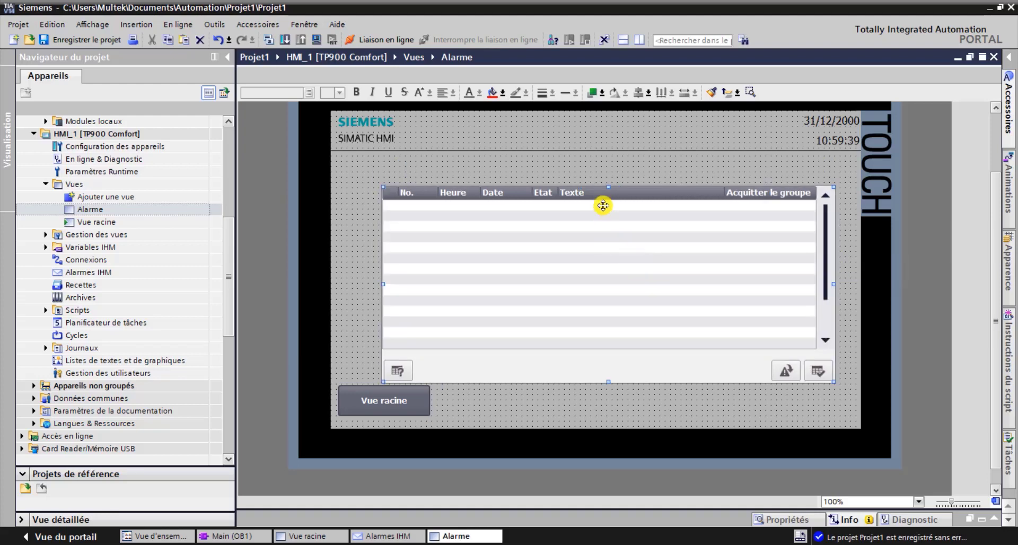
pyautogui.moveTo(606, 187); pyautogui.dragTo(608, 200)
pyautogui.moveTo(580, 247)
pyautogui.mouseDown()
pyautogui.moveTo(576, 238)
pyautogui.moveTo(565, 243)
pyautogui.mouseUp()
pyautogui.click(546, 179)
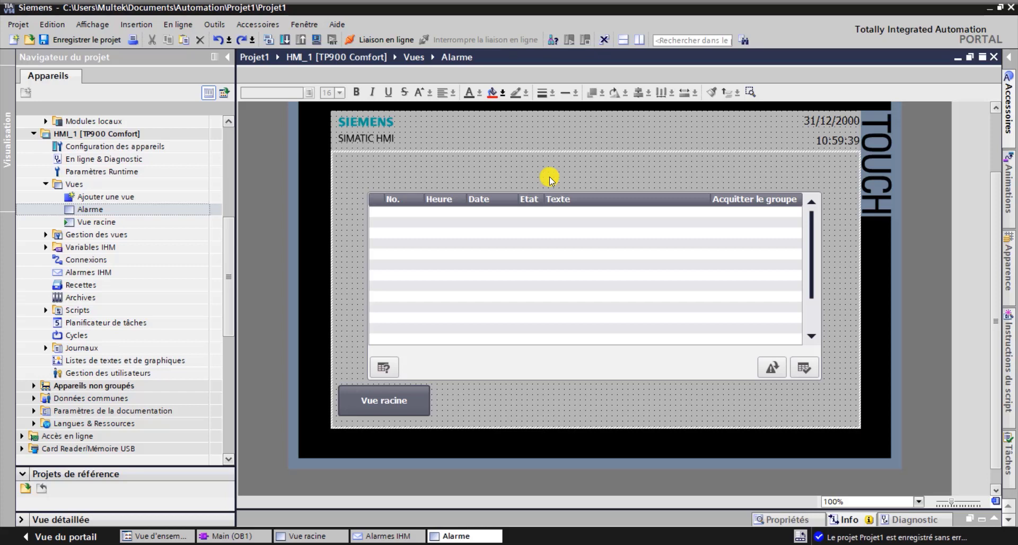
# Place an I/O field in the Alarme view just above the alarm display
pyautogui.click(1008, 66)
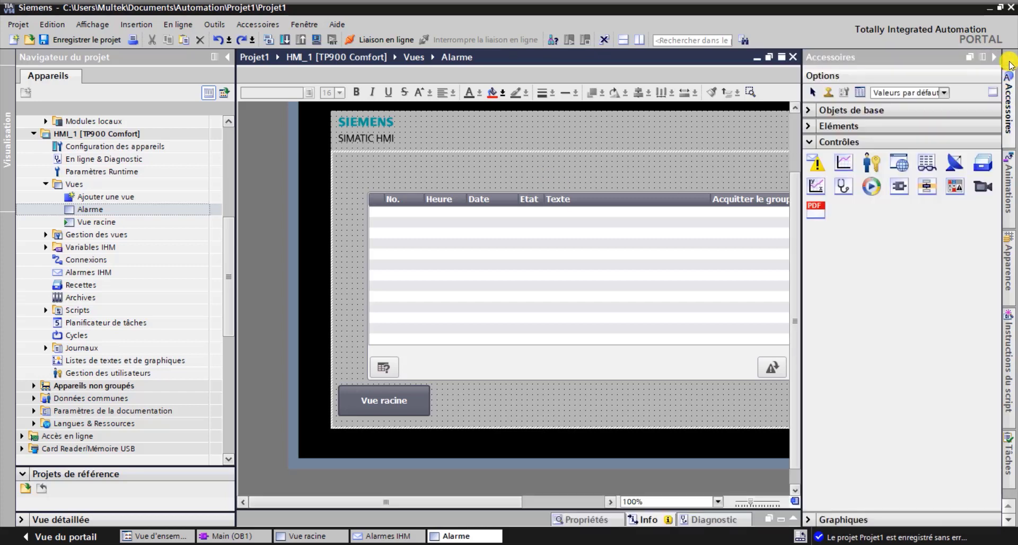
pyautogui.click(808, 127)
pyautogui.click(814, 147)
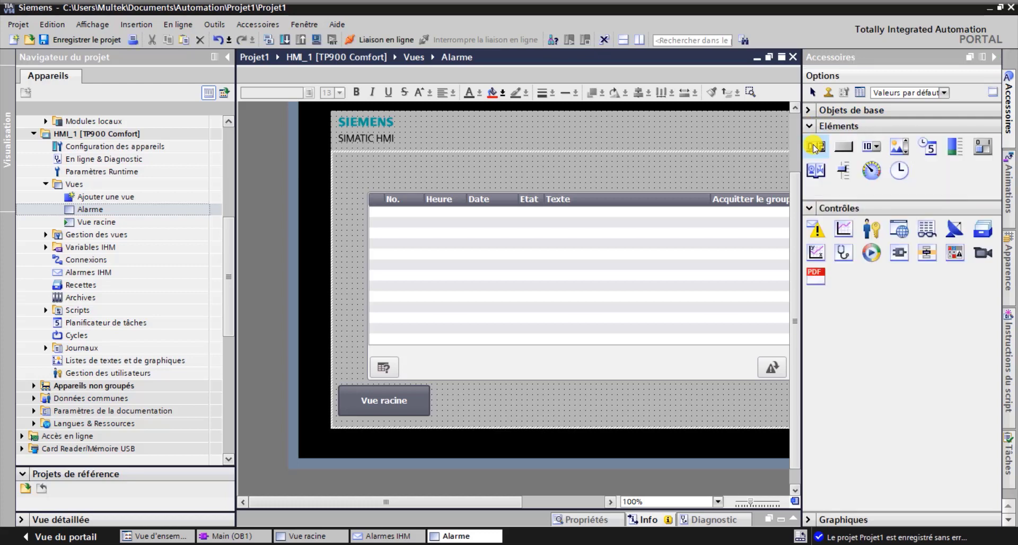
pyautogui.moveTo(815, 148); pyautogui.dragTo(474, 170)
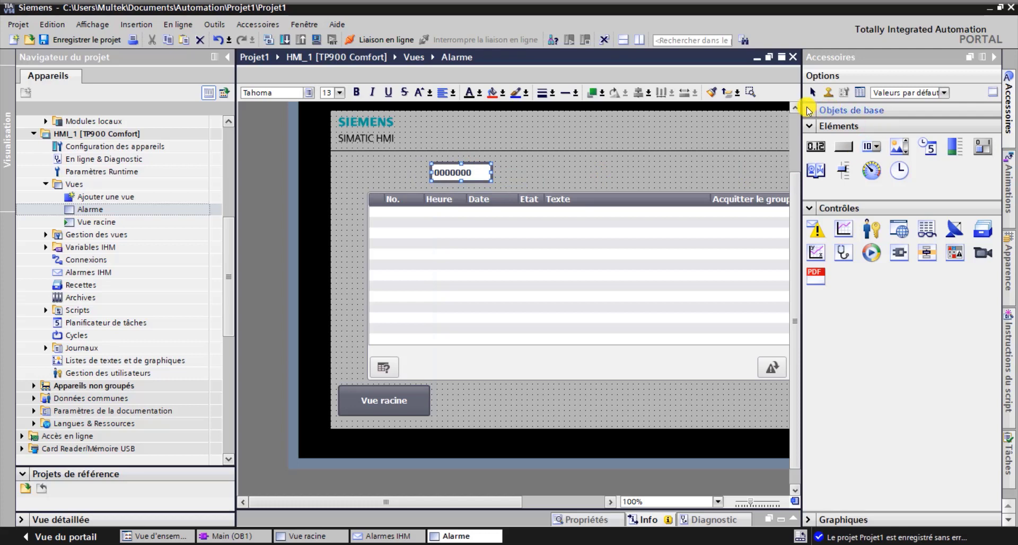
# Add a text field beside the I/O field, above the alarm display, reading "Capteur de température"
pyautogui.click(808, 110)
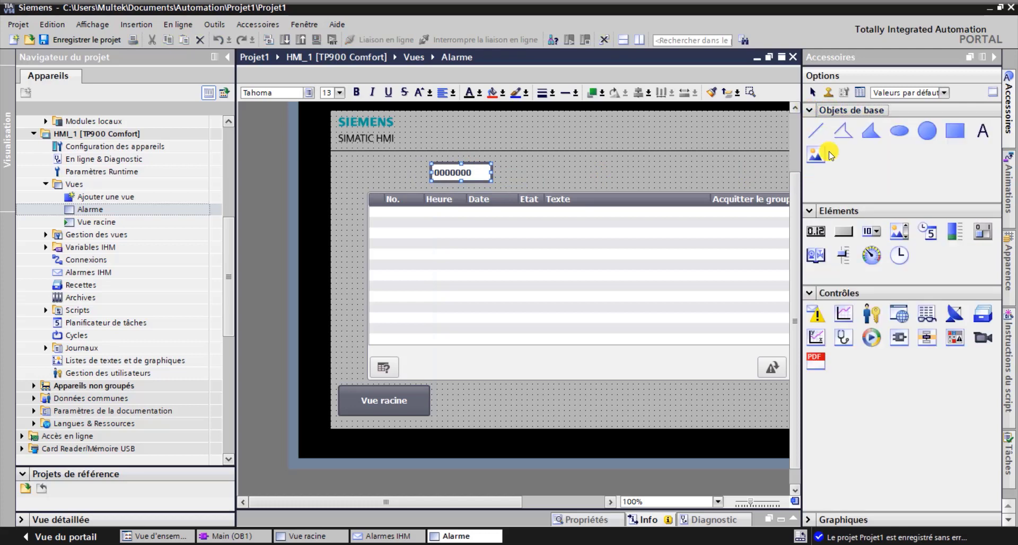
pyautogui.click(982, 130)
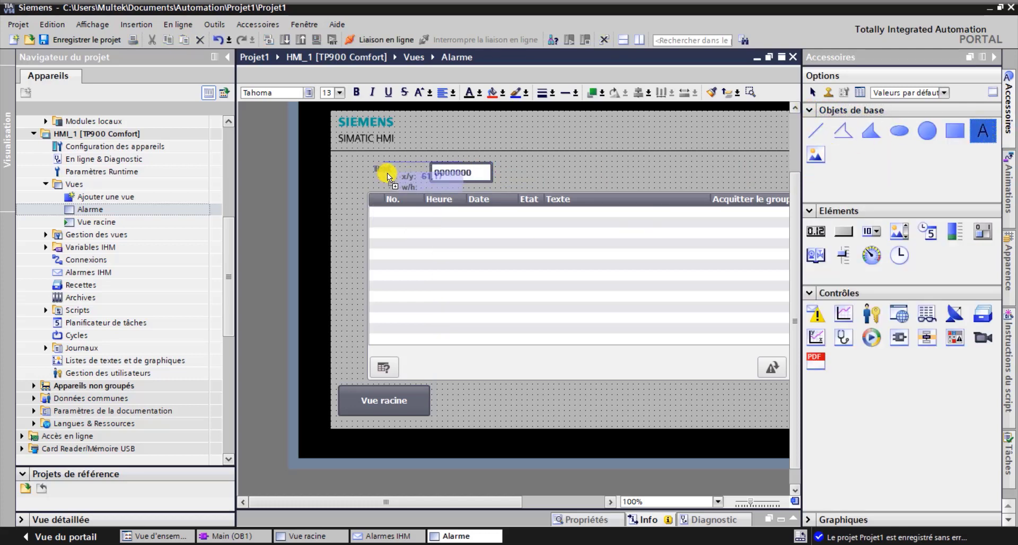
pyautogui.click(387, 173)
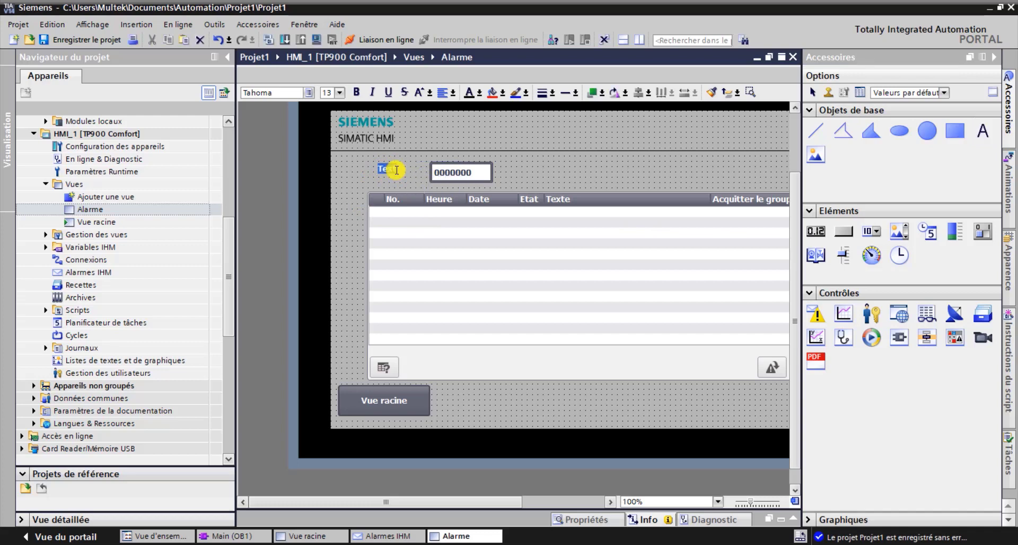
pyautogui.click(397, 170)
pyautogui.press('BackSpace')
pyautogui.press('BackSpace')
pyautogui.press('BackSpace')
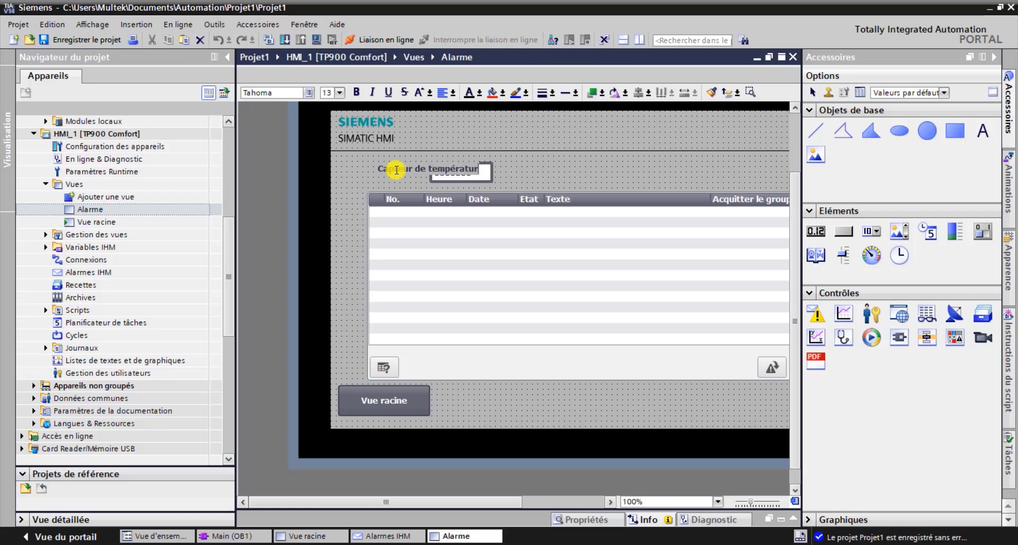
pyautogui.click(479, 170)
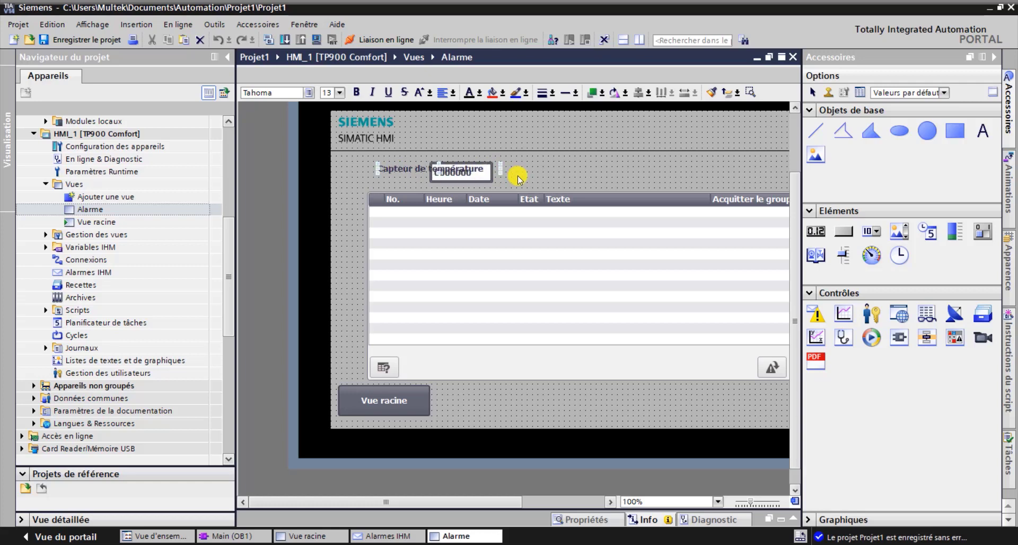
# Move the I/O field to the right so it sits just after the "Capteur de température" label
pyautogui.moveTo(486, 177); pyautogui.dragTo(525, 175)
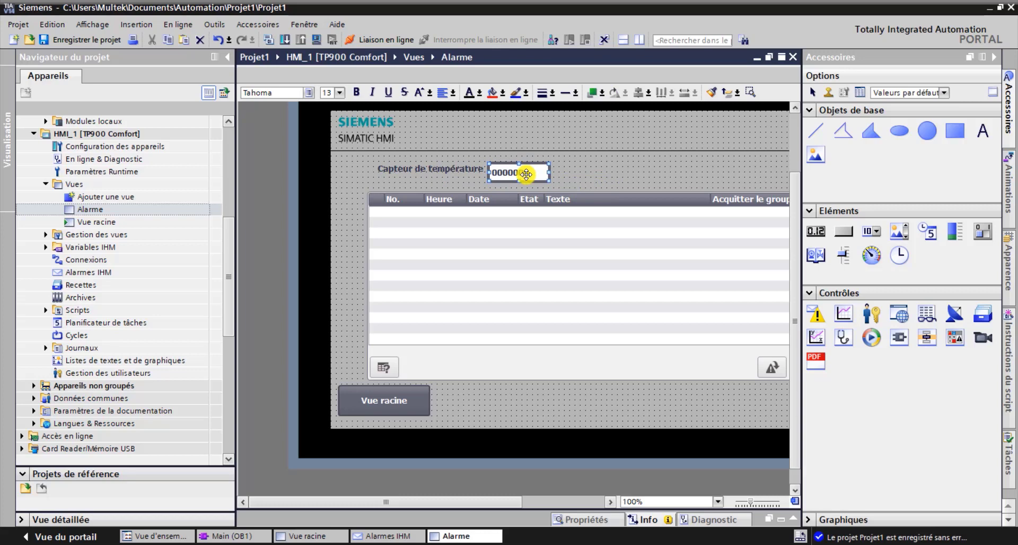
pyautogui.click(451, 171)
pyautogui.doubleClick(452, 173)
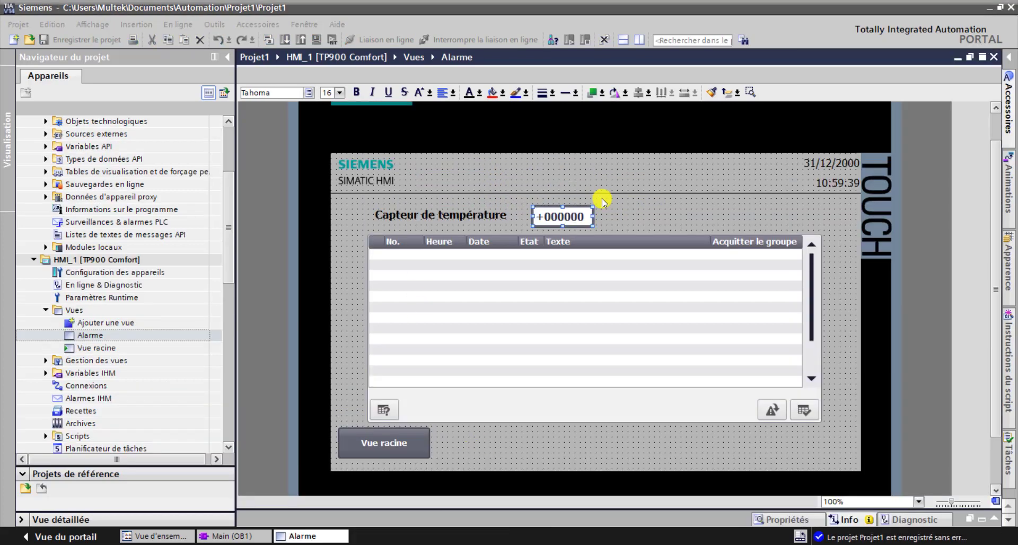
# Link the I/O field's process variable to the PLC tag "cp de temp" and keep the field's mode as Sortie
pyautogui.click(567, 215)
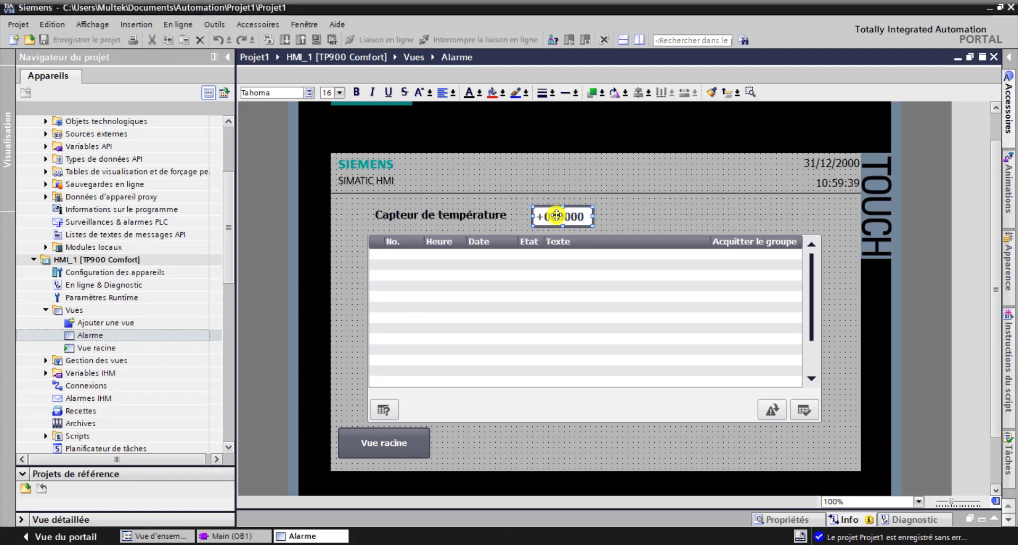
pyautogui.rightClick(556, 215)
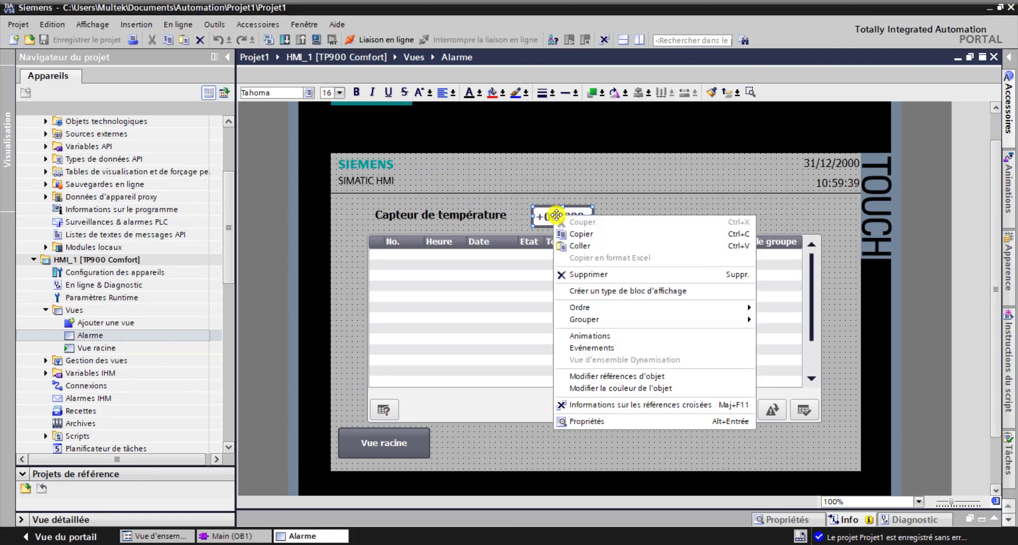
pyautogui.click(604, 422)
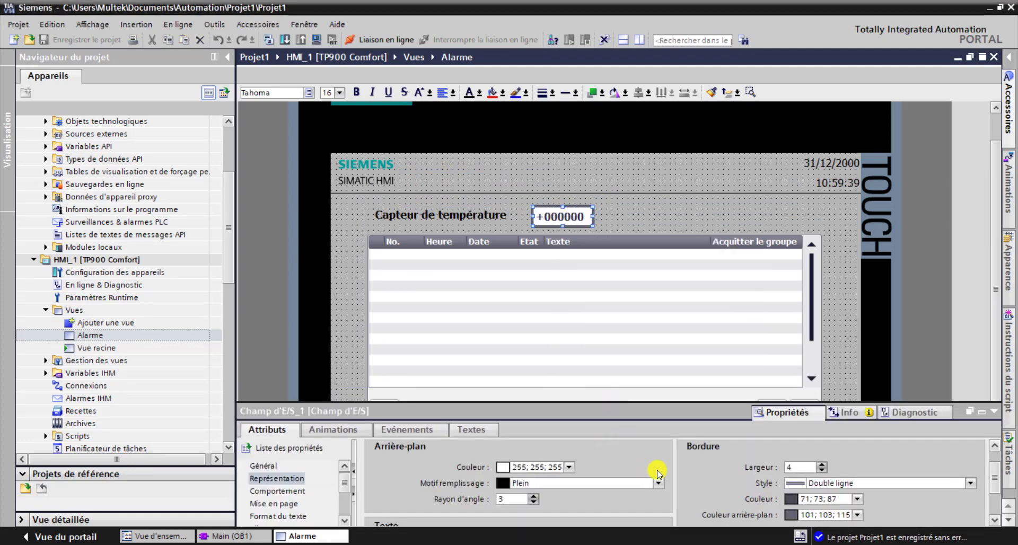
pyautogui.click(262, 467)
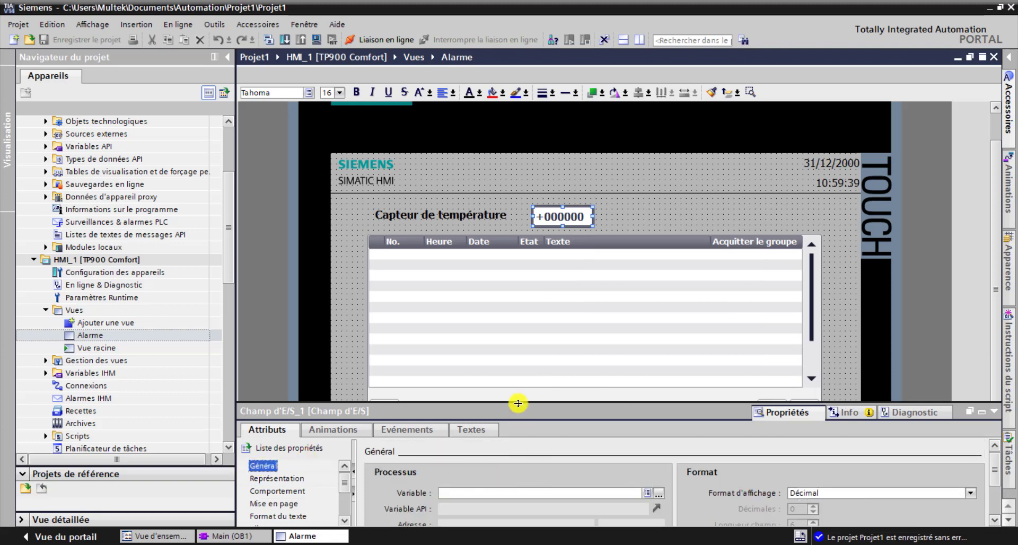
pyautogui.moveTo(517, 403); pyautogui.dragTo(515, 336)
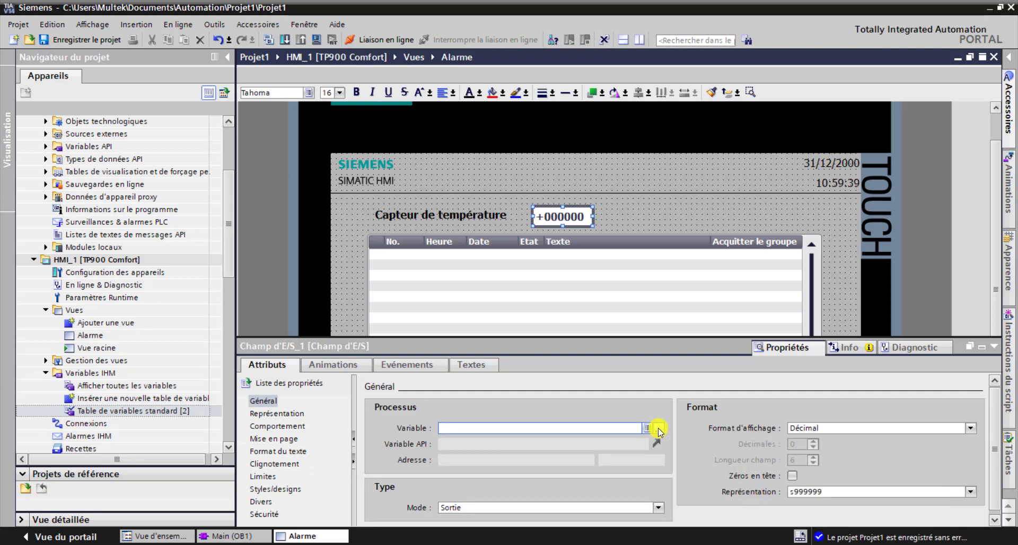
pyautogui.click(660, 429)
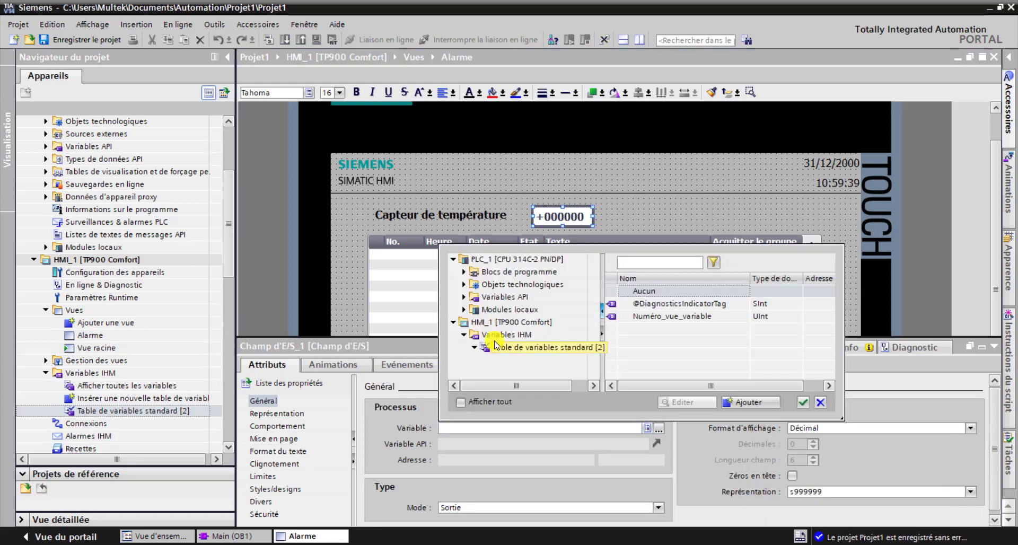
pyautogui.click(463, 298)
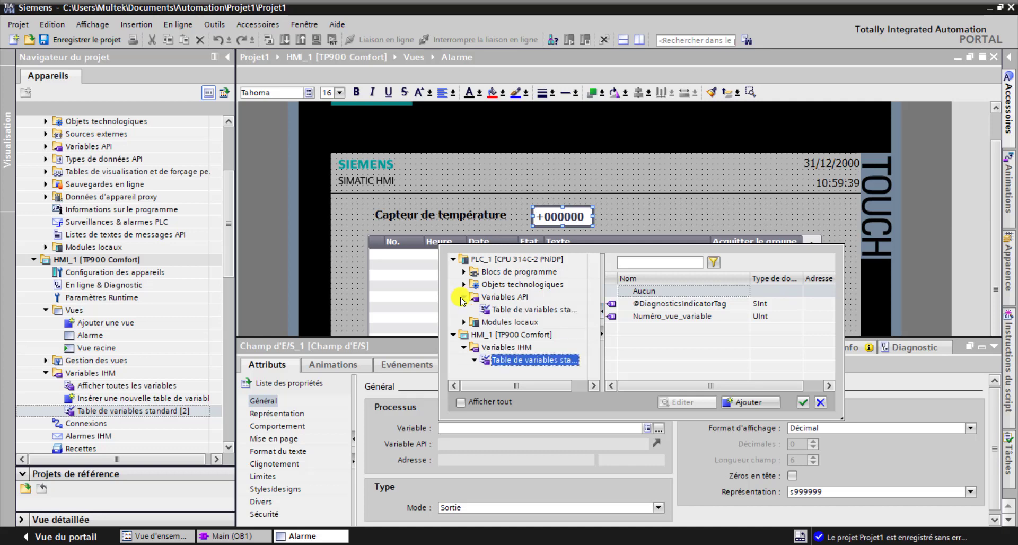
pyautogui.click(511, 309)
pyautogui.click(649, 305)
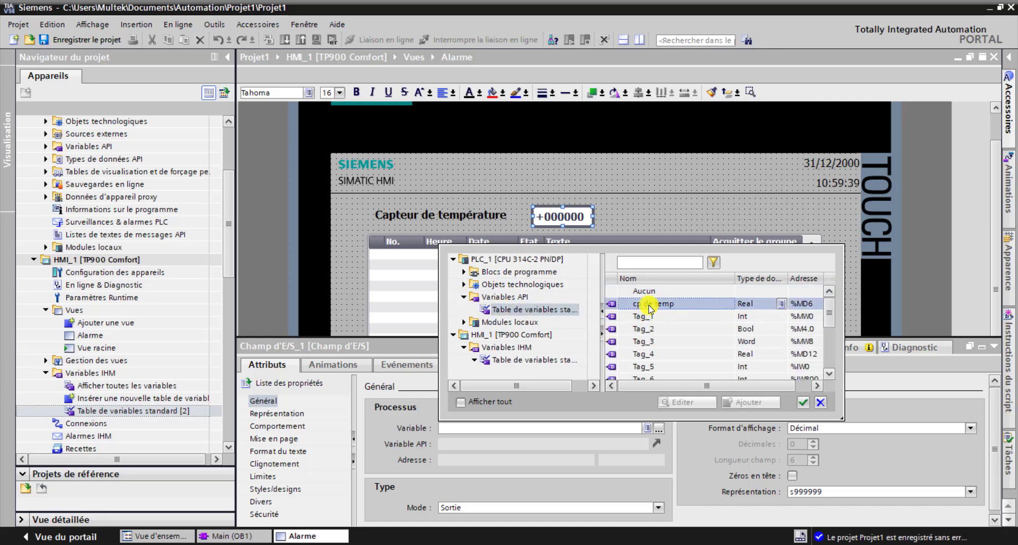
pyautogui.click(803, 402)
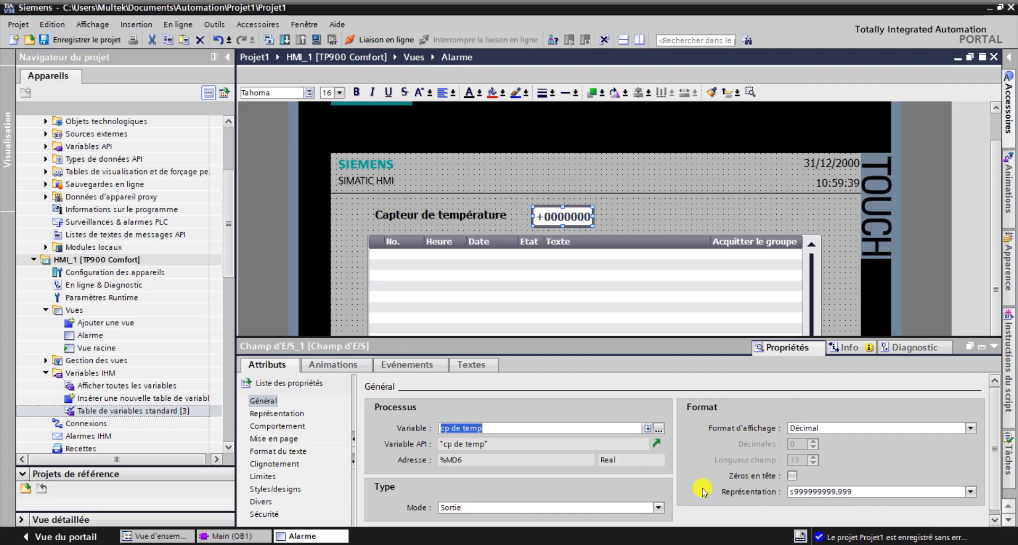
pyautogui.click(657, 508)
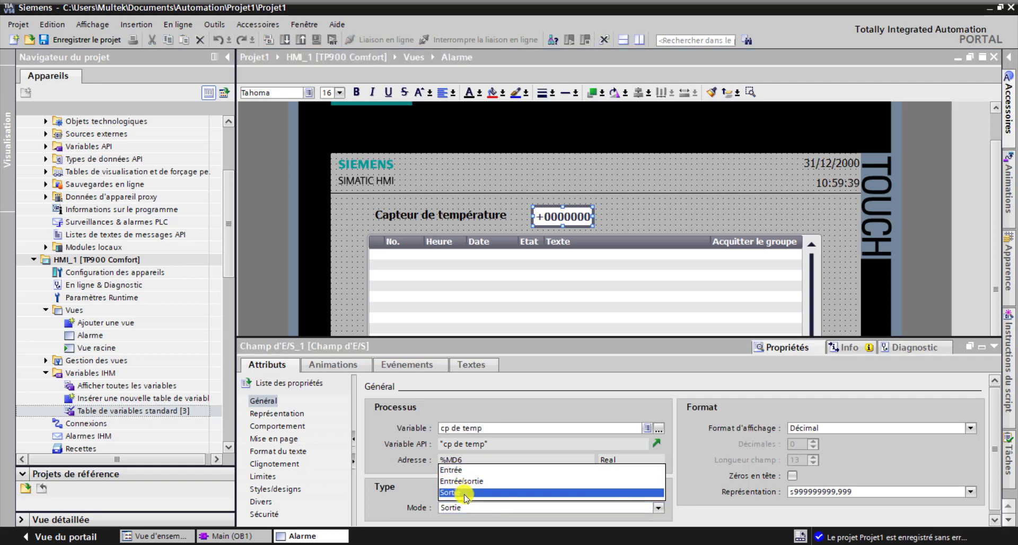
pyautogui.click(662, 507)
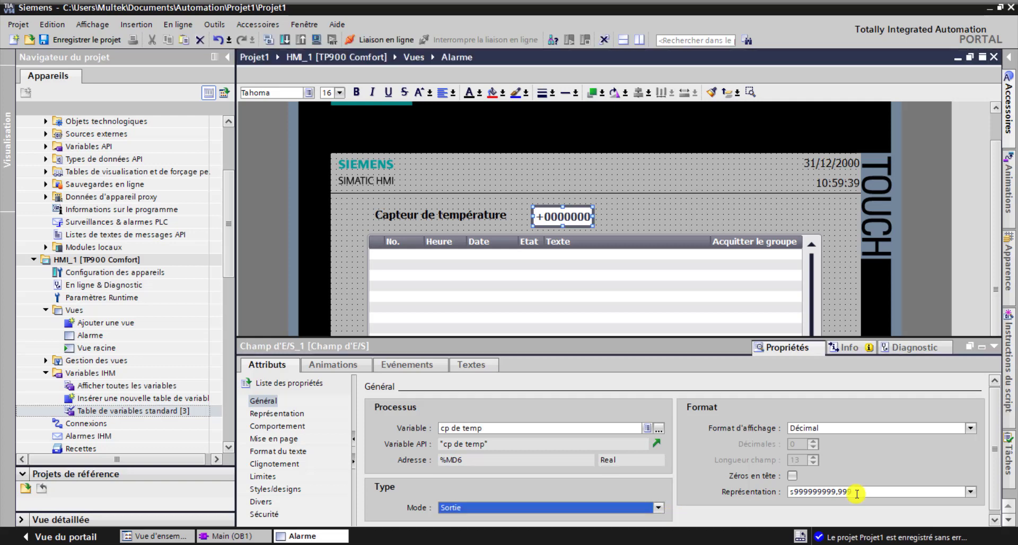
# Set the I/O field's display representation to 99,999 and save the project
pyautogui.click(830, 492)
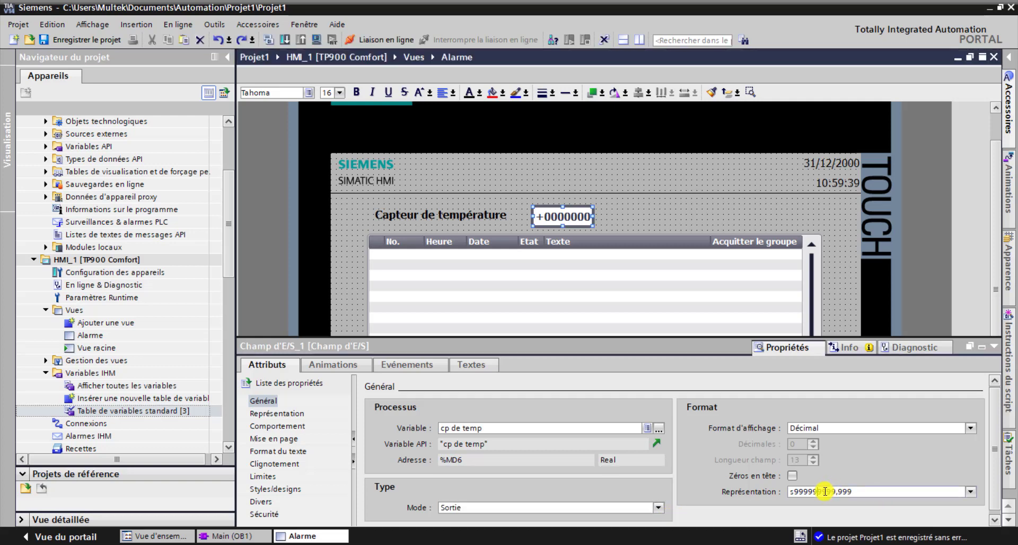
pyautogui.moveTo(824, 491); pyautogui.dragTo(774, 495)
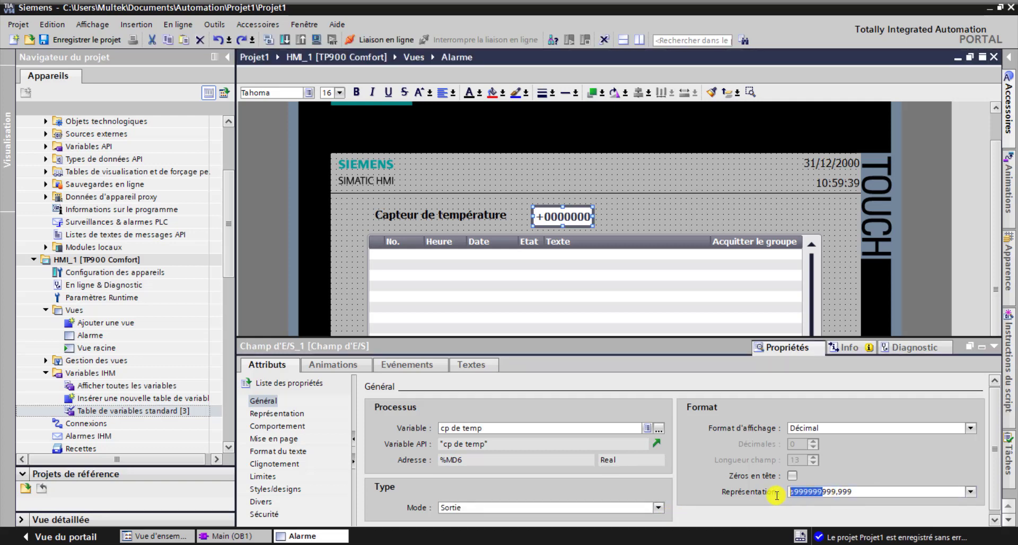
pyautogui.press('BackSpace')
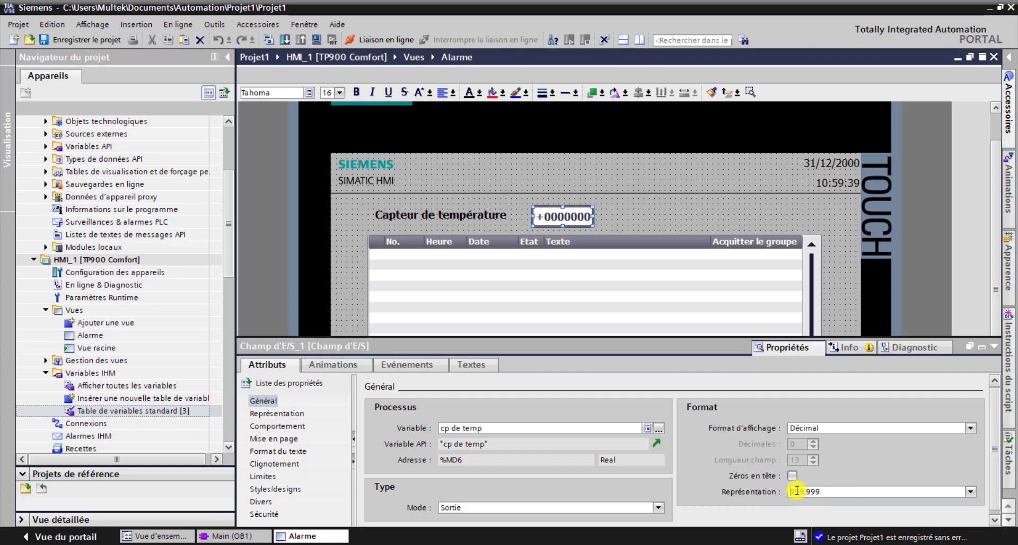
pyautogui.press('Return')
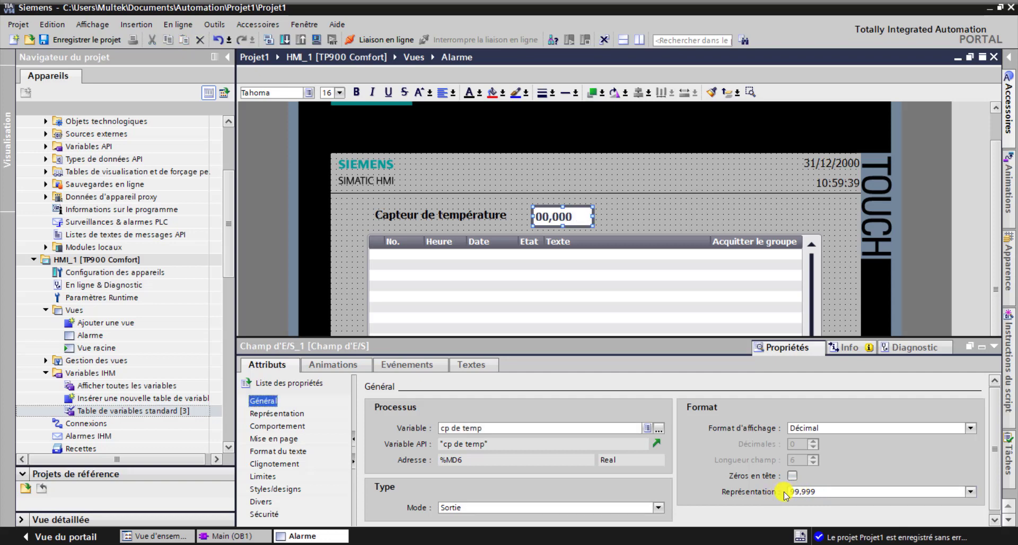
pyautogui.click(65, 41)
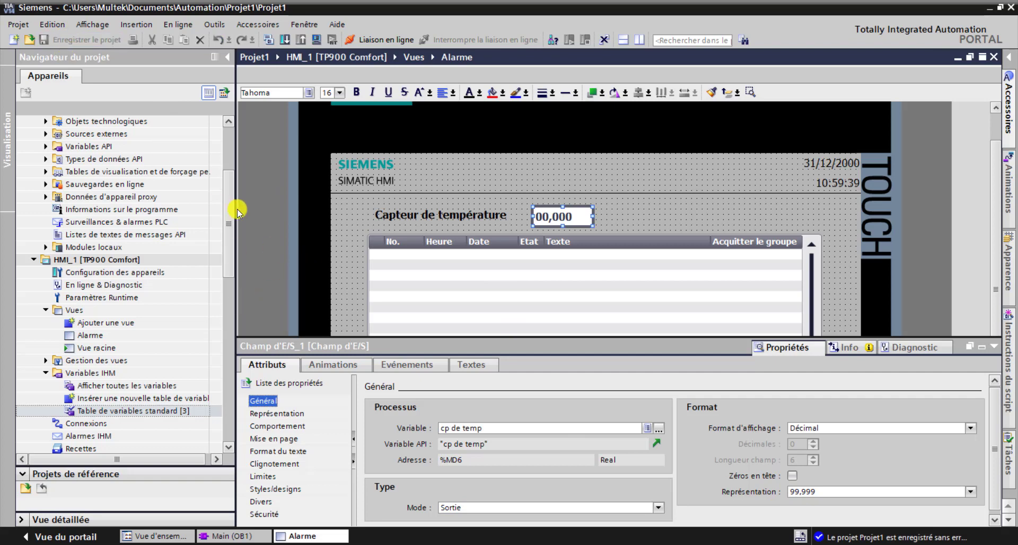
# Start the simulation of PLC_1, accept disabling the other online interfaces, and load the software into the simulated PLC
pyautogui.moveTo(229, 225); pyautogui.dragTo(228, 191)
pyautogui.click(140, 134)
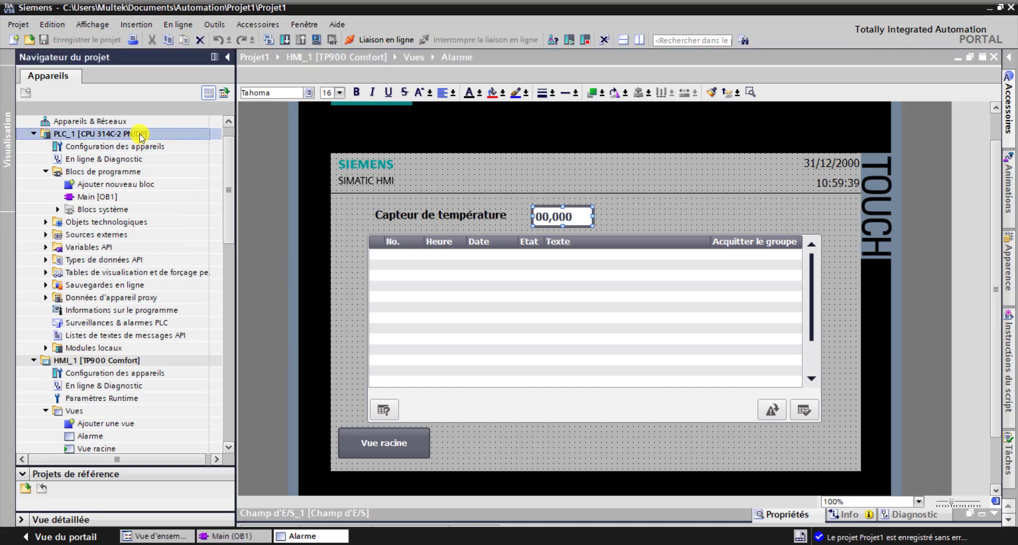
pyautogui.click(316, 39)
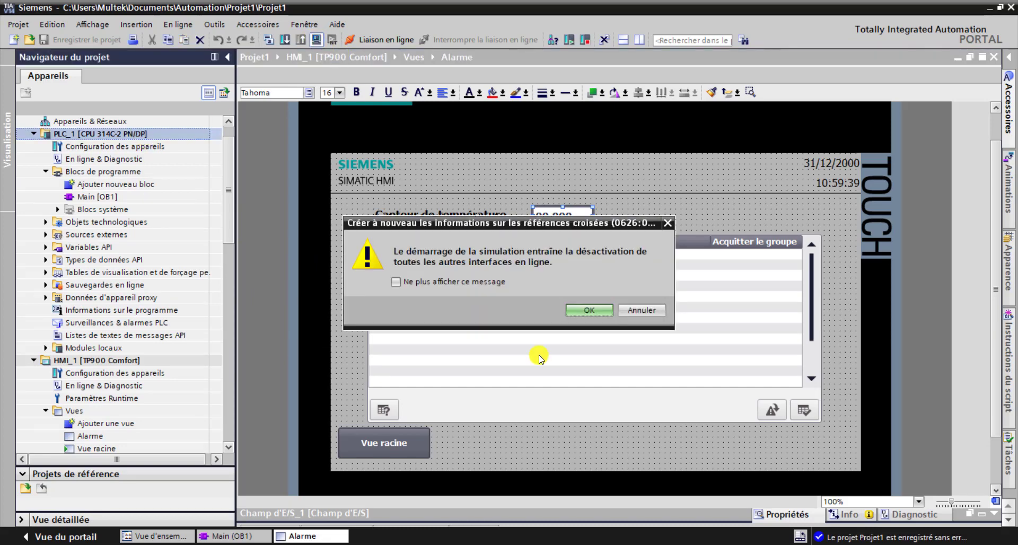
pyautogui.click(583, 312)
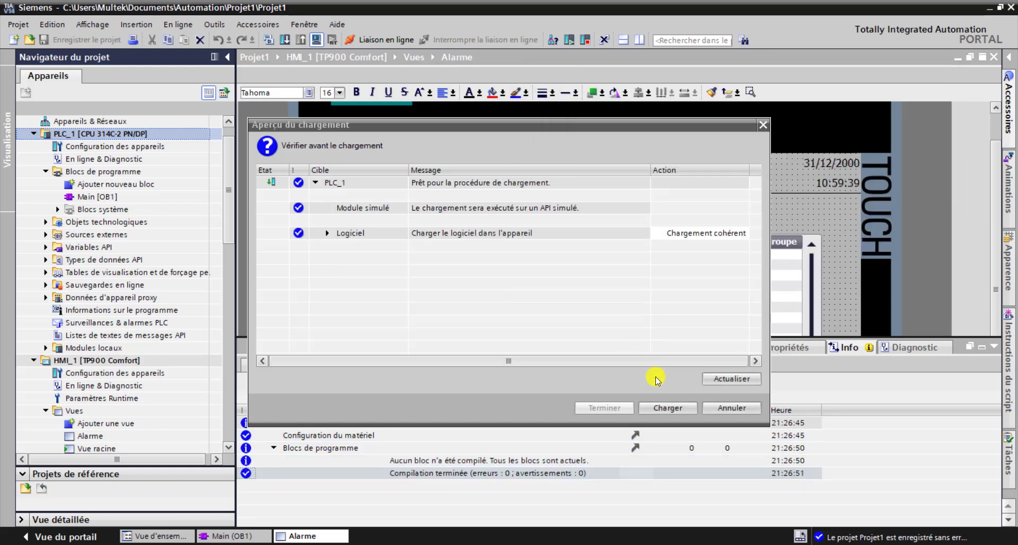
pyautogui.click(657, 408)
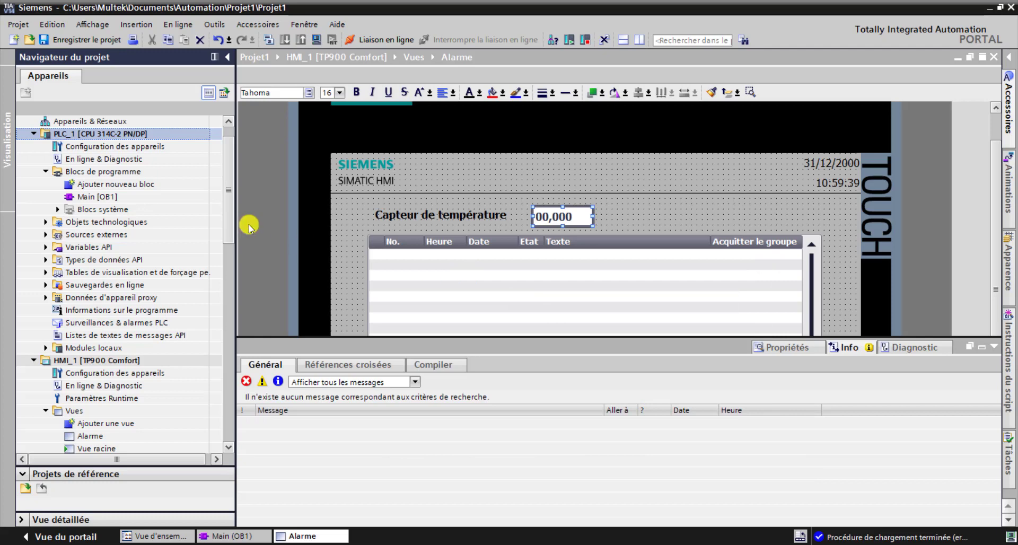
# Turn on online monitoring of Main [OB1] and set the simulated CPU to RUN in S7-PLCSIM
pyautogui.click(239, 536)
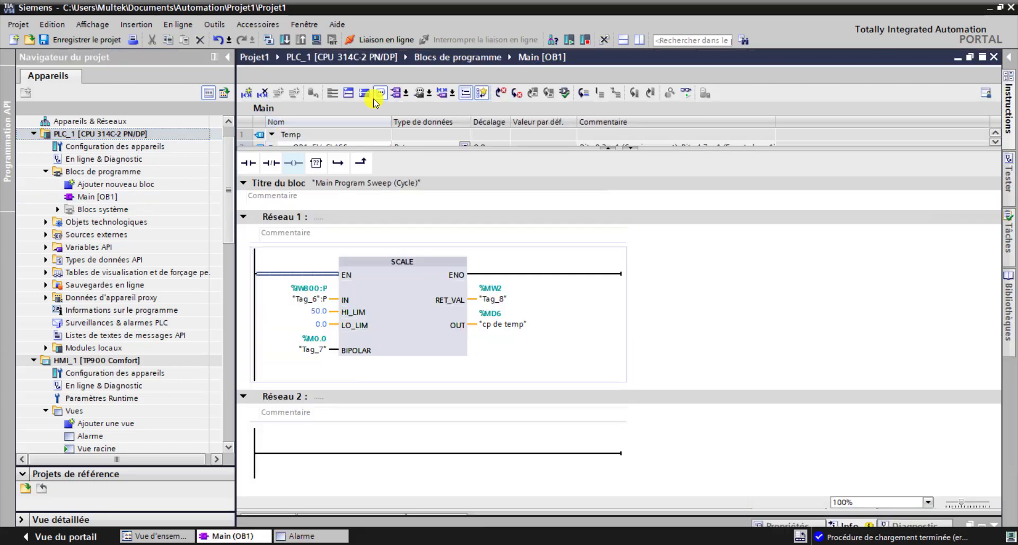
pyautogui.click(685, 92)
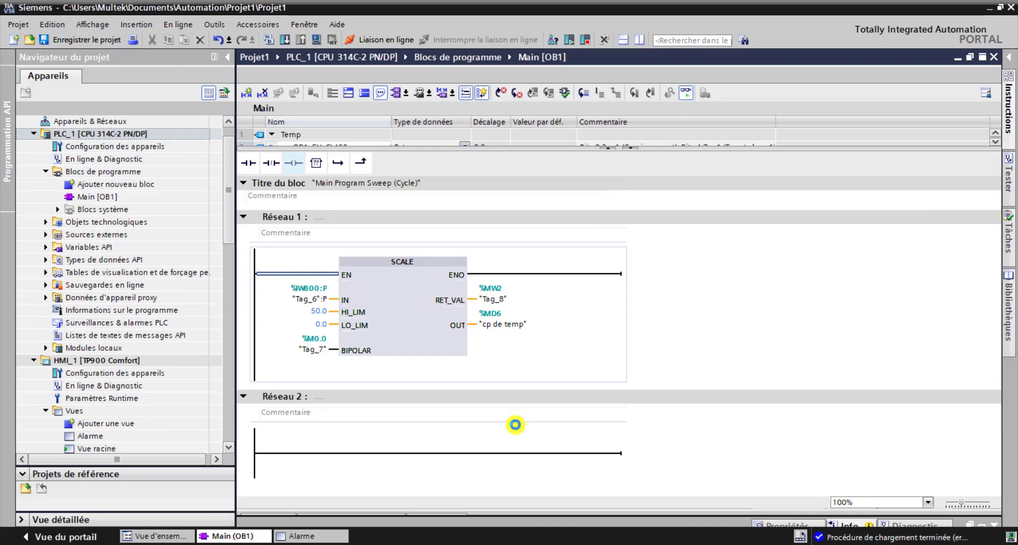
pyautogui.hotkey('alt', 'Tab')
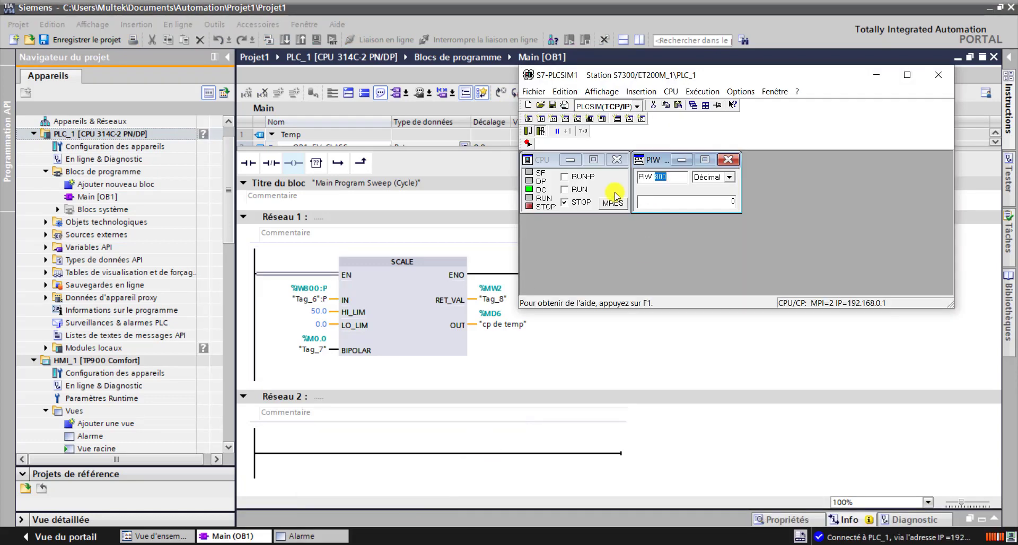
pyautogui.click(565, 189)
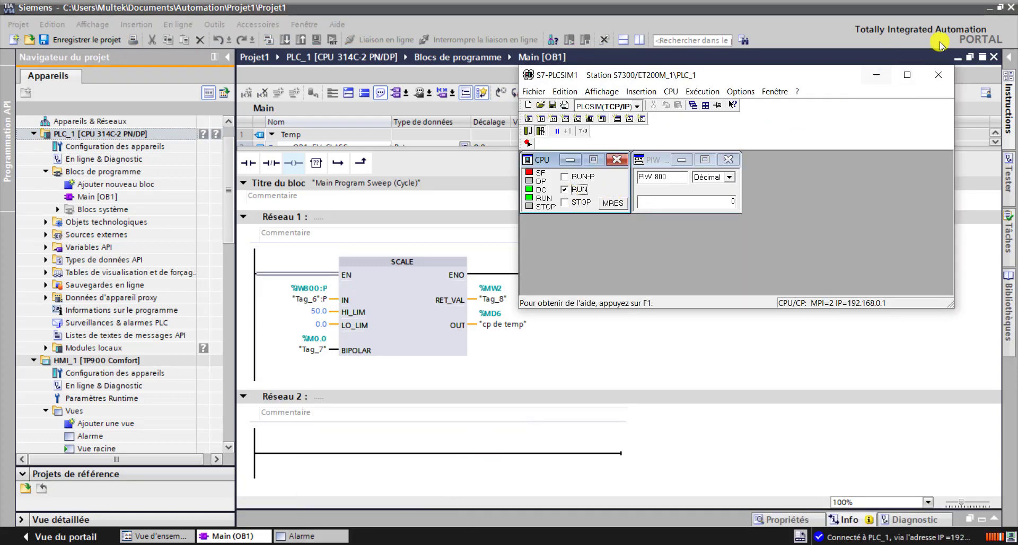
pyautogui.click(876, 74)
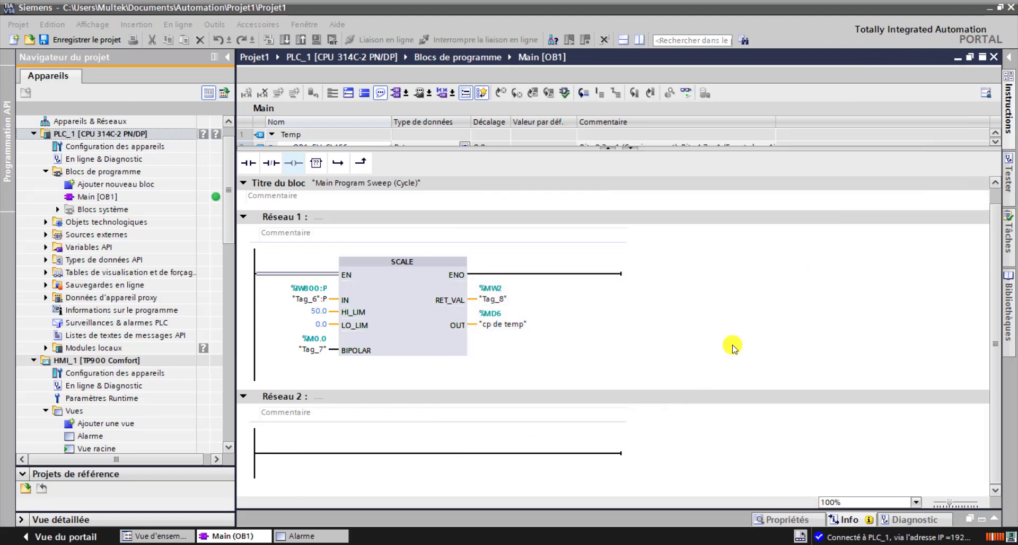
# Start the simulation of HMI_1 and place the S7-PLCSIM window beside the runtime window
pyautogui.moveTo(227, 189); pyautogui.dragTo(229, 205)
pyautogui.click(100, 309)
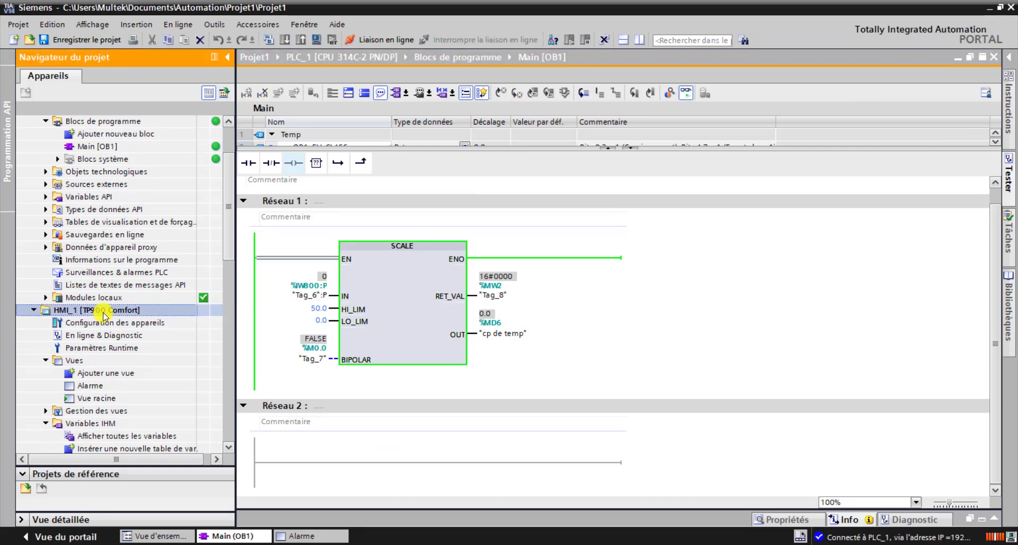
pyautogui.click(317, 39)
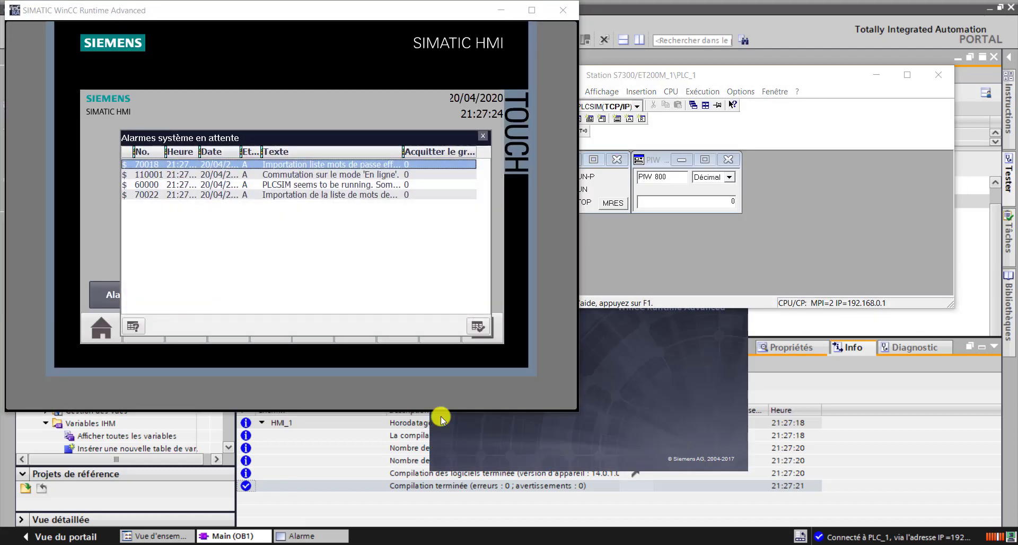
pyautogui.moveTo(710, 80); pyautogui.dragTo(788, 71)
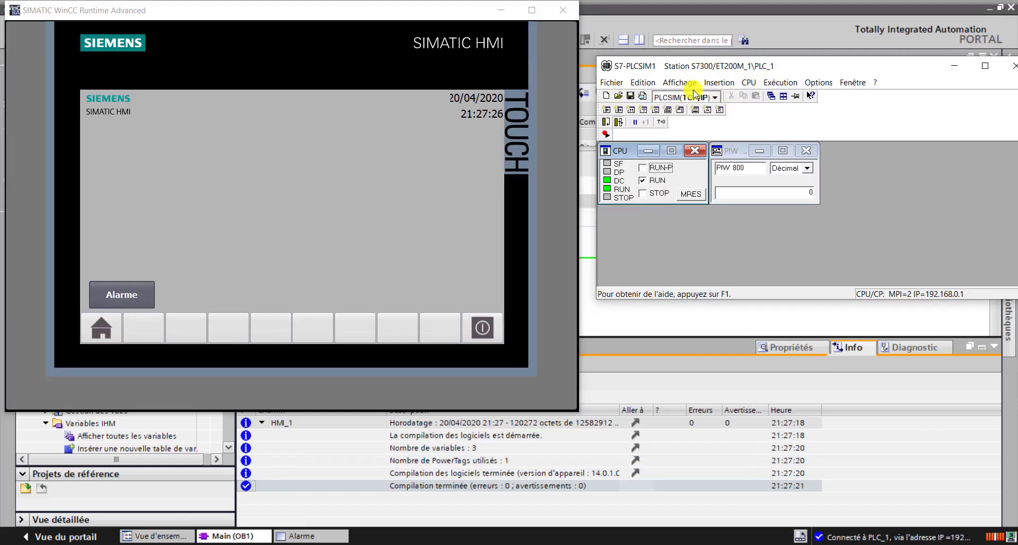
pyautogui.click(679, 83)
pyautogui.click(690, 166)
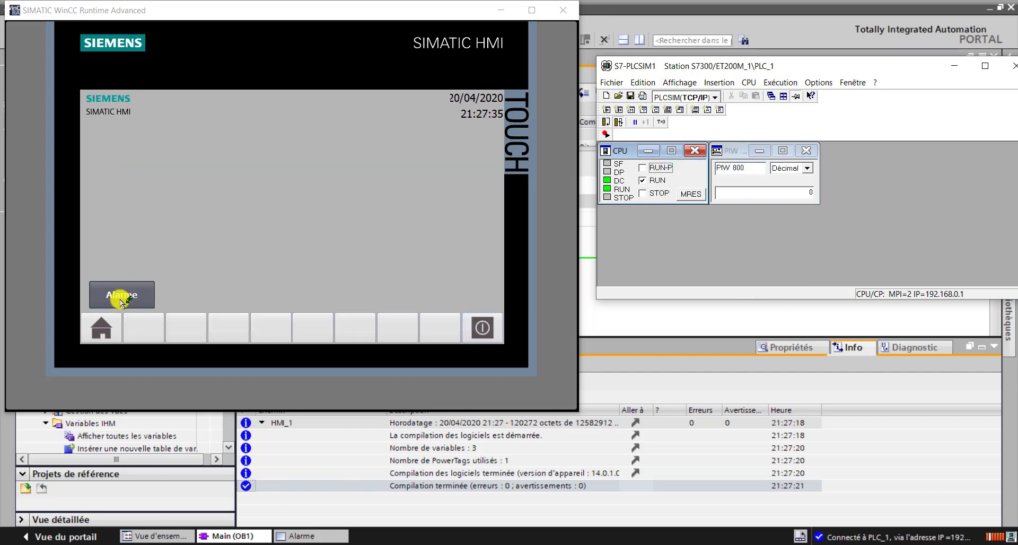
# Open the Alarme view in the HMI runtime and acknowledge the minimum-limit temperature sensor alarm
pyautogui.click(121, 301)
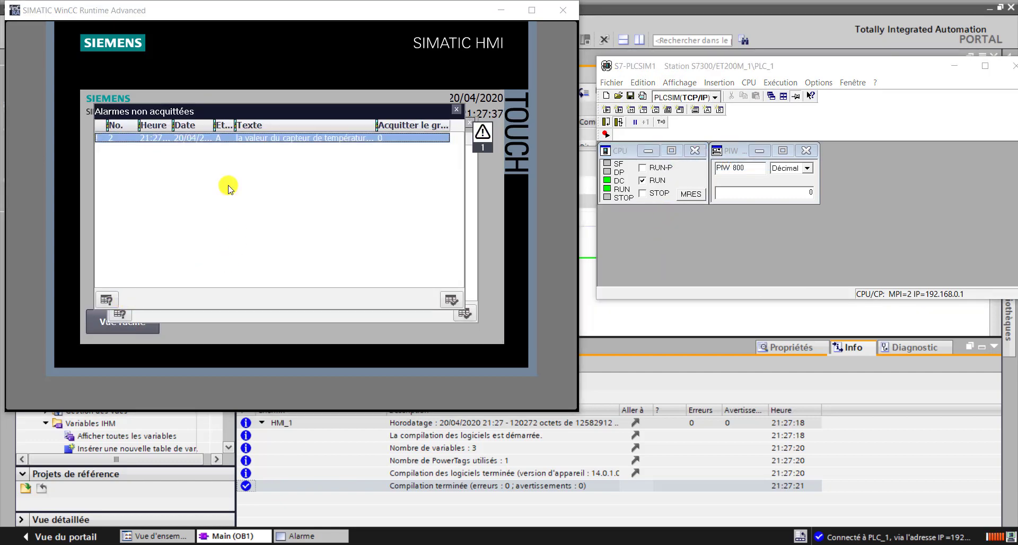
pyautogui.click(252, 158)
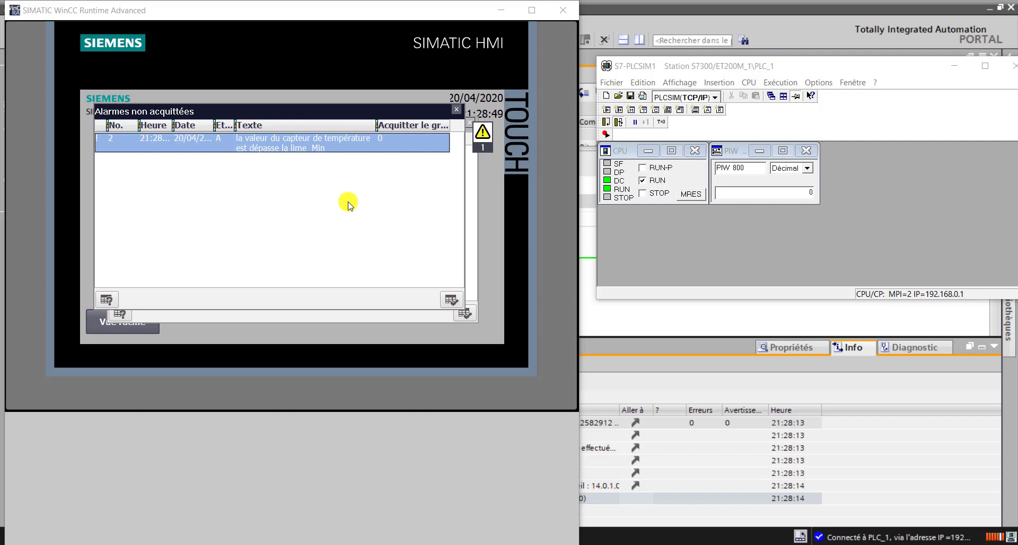
pyautogui.click(450, 298)
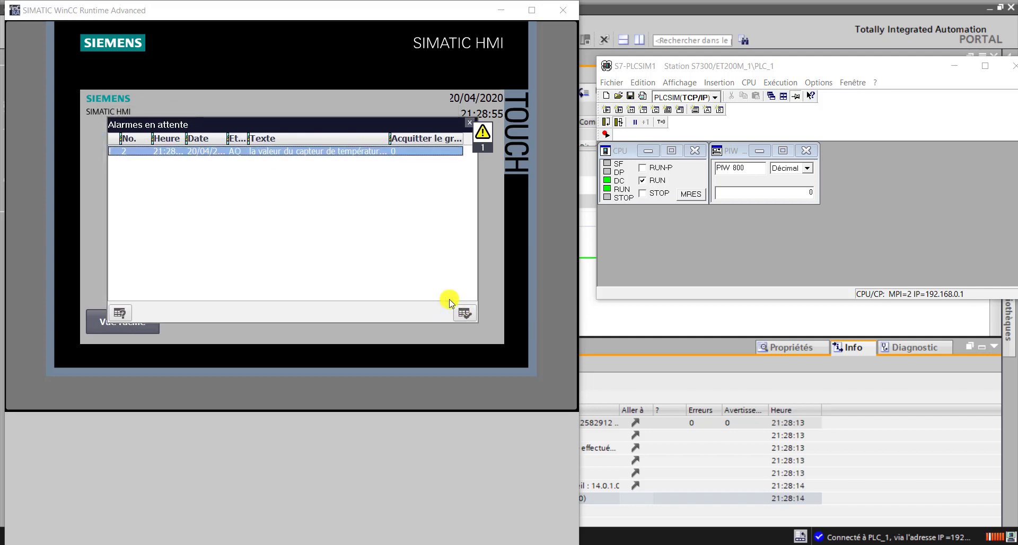
# Set the simulated analog input PIW 800 to 13000 in S7-PLCSIM
pyautogui.click(781, 192)
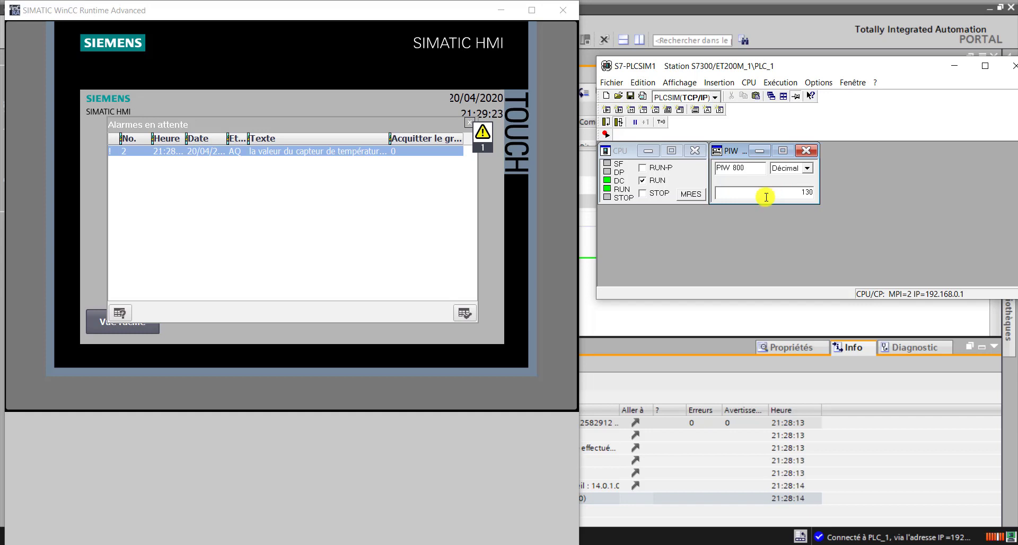
pyautogui.press('Return')
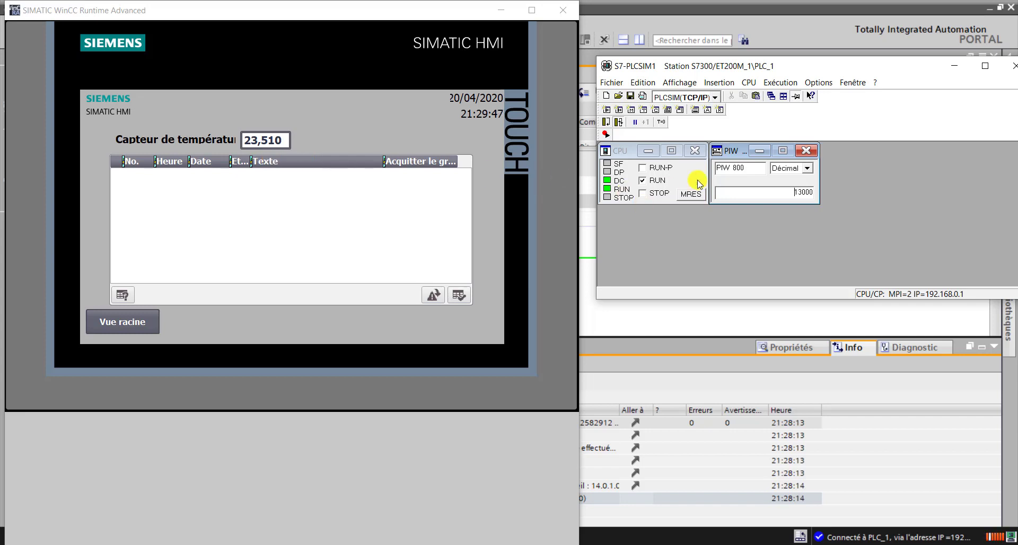
# Set PIW 800 to 27648, acknowledge the maximum-limit temperature alarm in the runtime and close the pending alarms window
pyautogui.moveTo(795, 199); pyautogui.dragTo(821, 195)
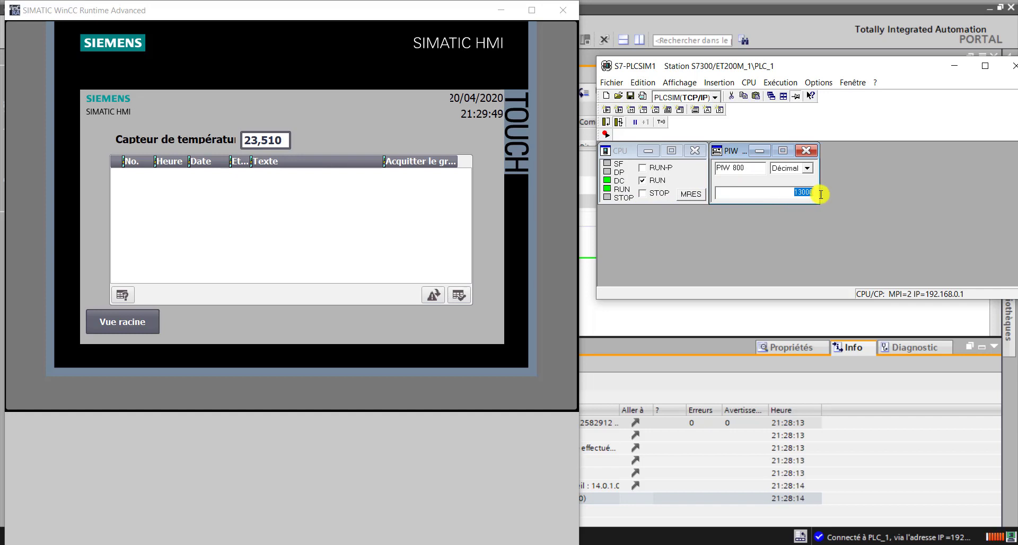
pyautogui.write('27648')
pyautogui.press('Return')
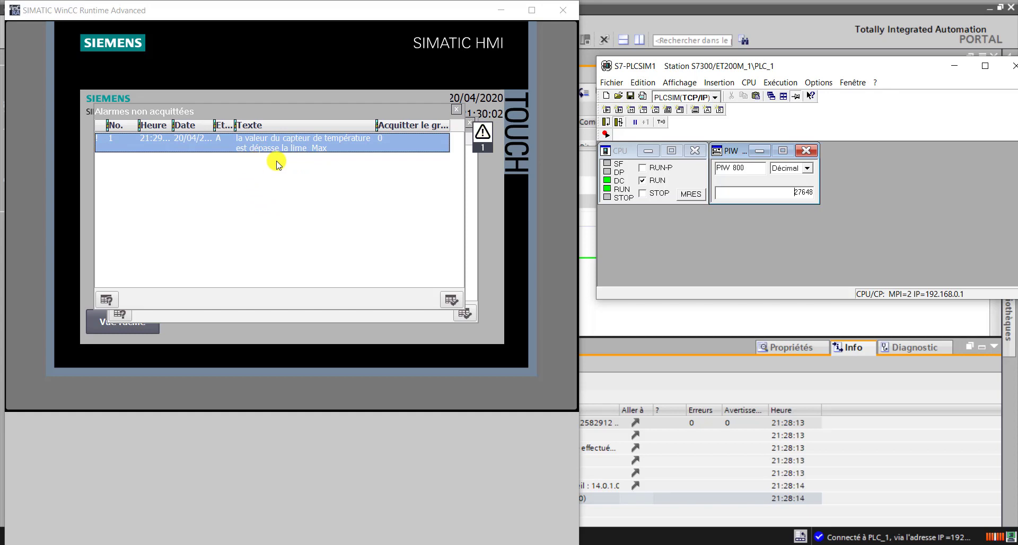
pyautogui.click(452, 301)
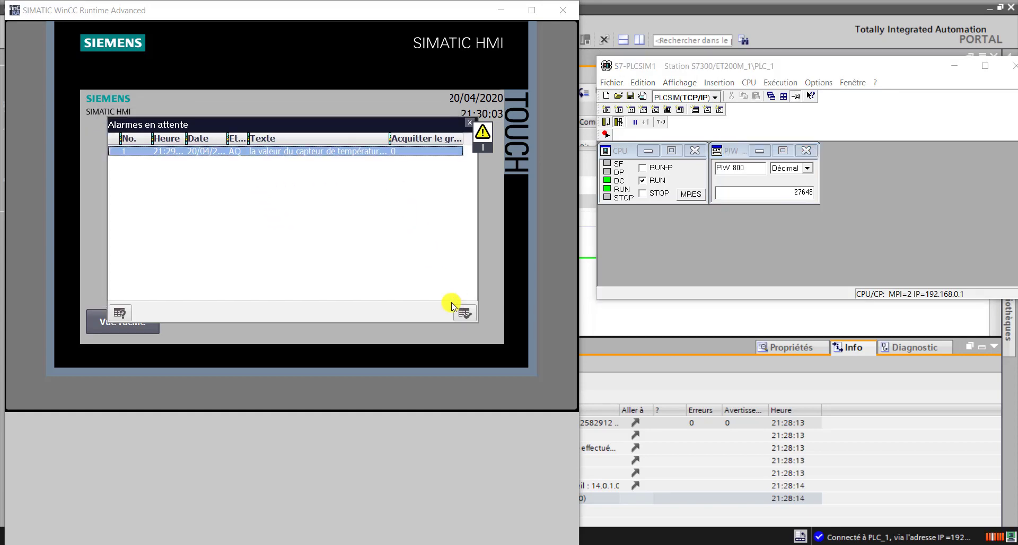
pyautogui.click(470, 123)
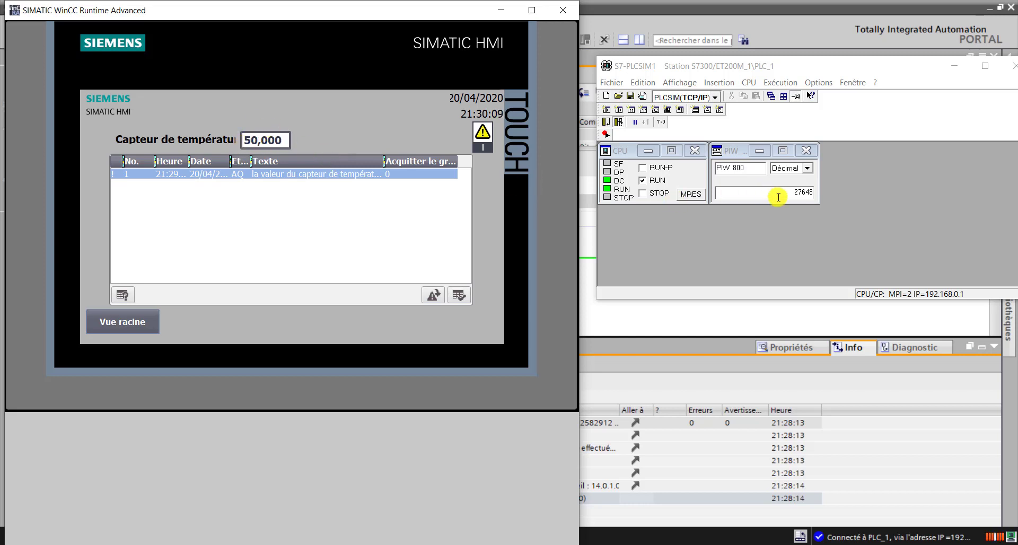
# Set PIW 800 to 200 and acknowledge the minimum-limit temperature alarm in the runtime
pyautogui.moveTo(772, 194); pyautogui.dragTo(825, 197)
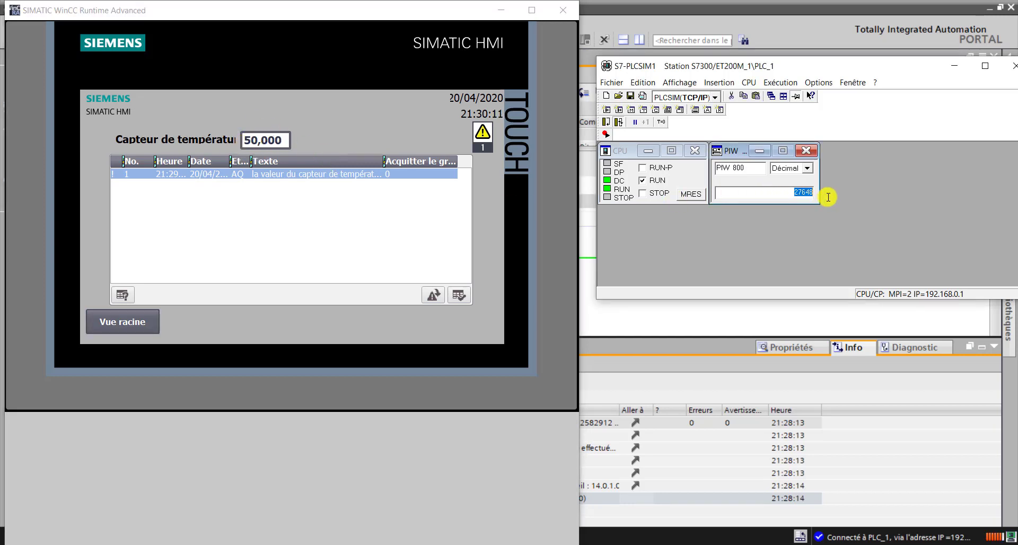
pyautogui.write('200')
pyautogui.press('Return')
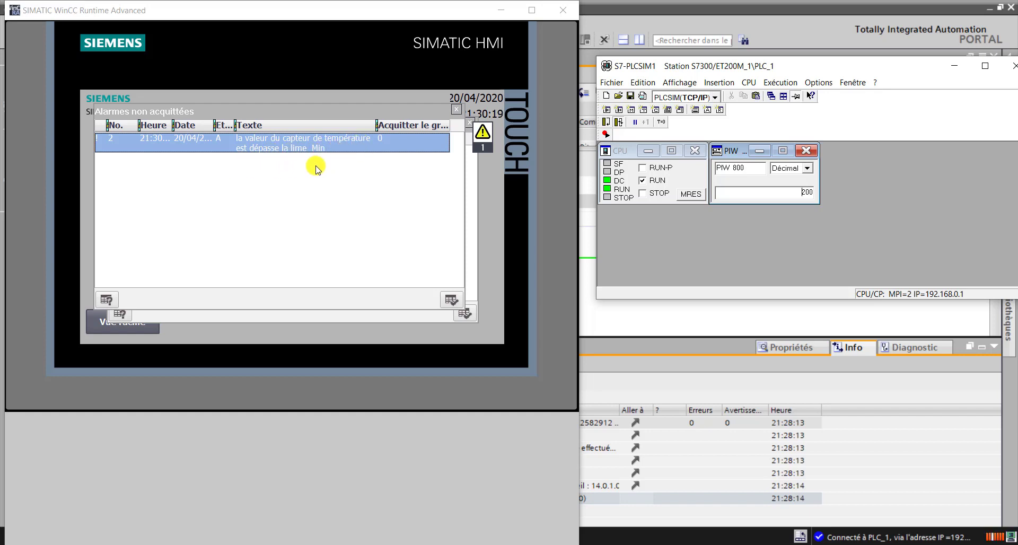
pyautogui.click(452, 301)
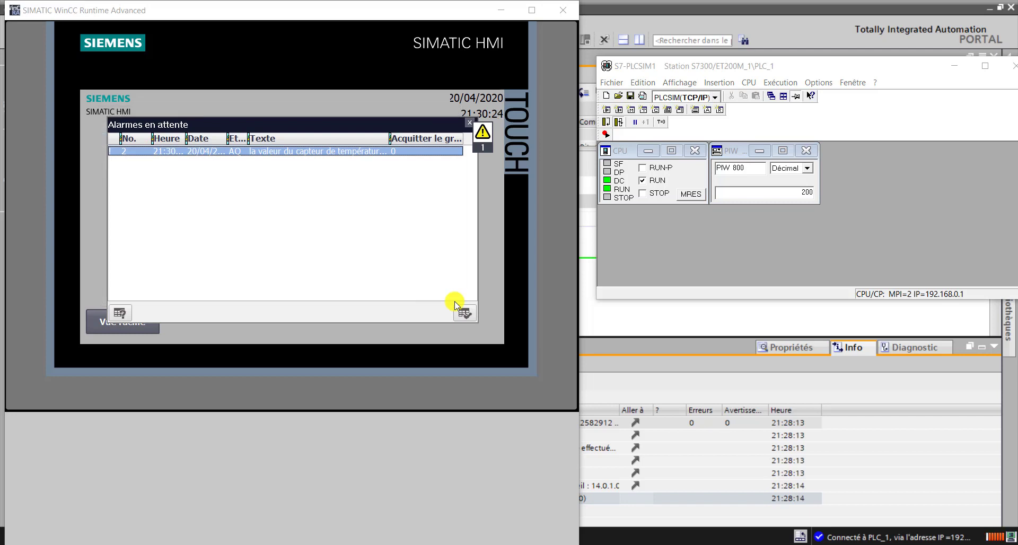